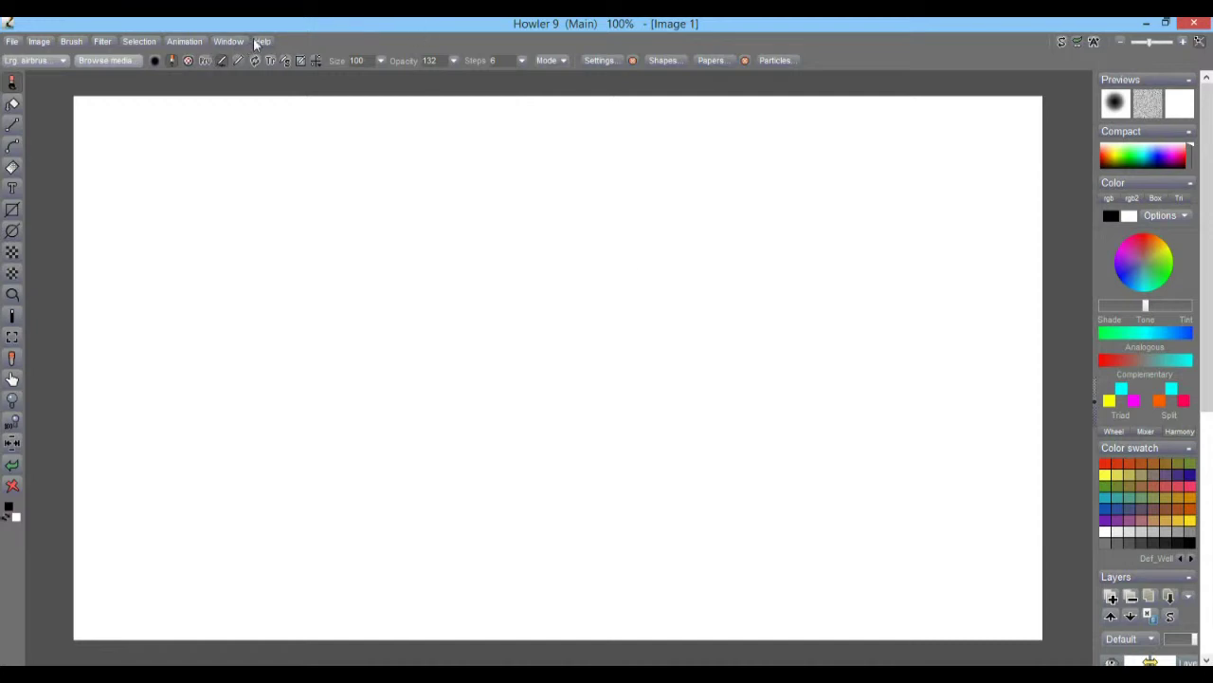
Step: Paint a black zigzag stroke, apply Adjust Color unchanged, add a dot, then quit Howler
mouse_move(197, 214)
left_mouse_down()
mouse_move(550, 468)
mouse_move(491, 247)
left_mouse_up()
left_click(99, 40)
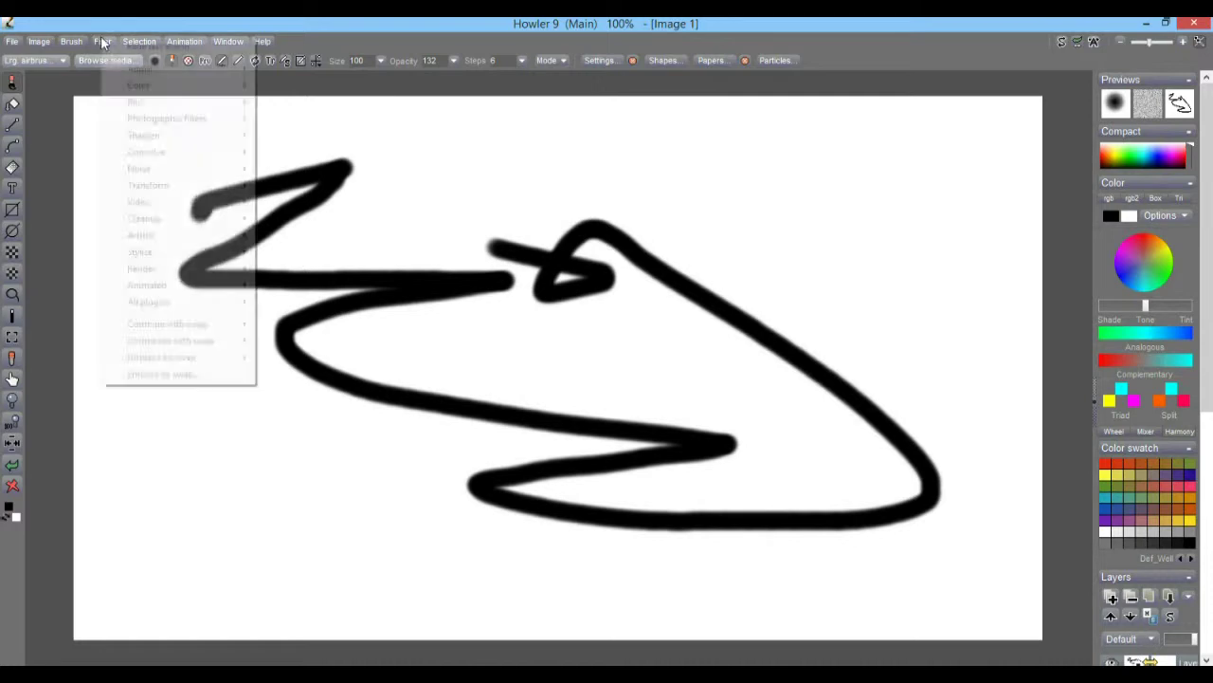
mouse_move(165, 70)
left_click(314, 70)
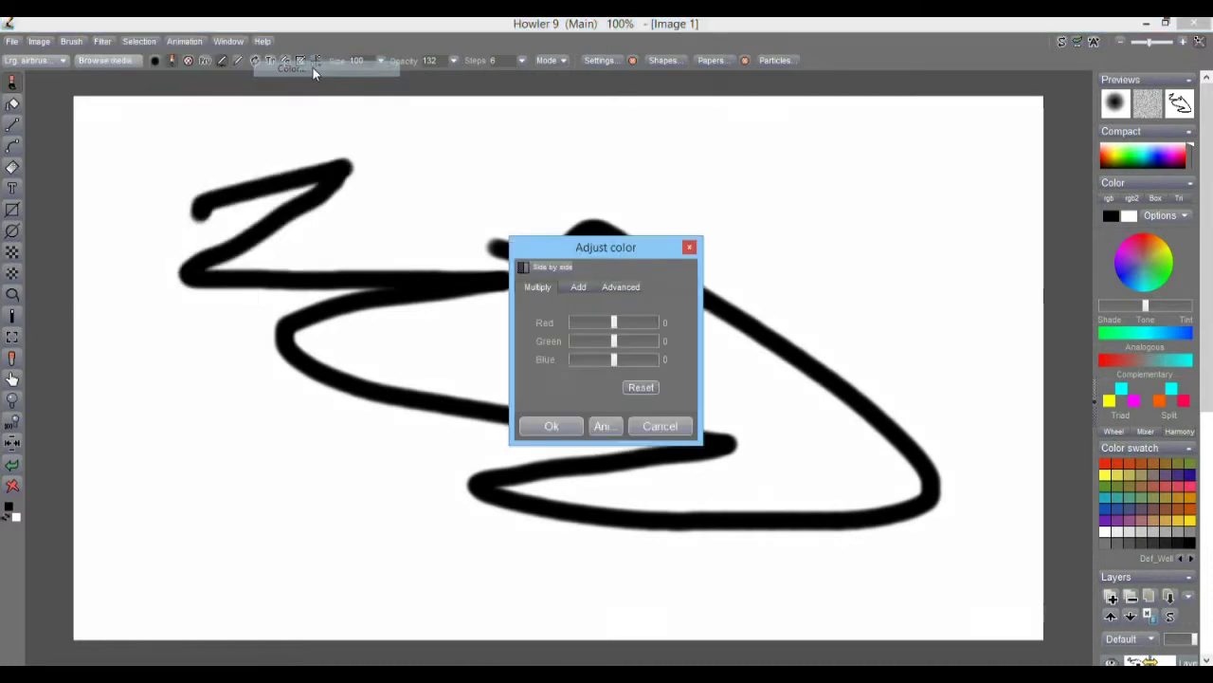
left_click(562, 428)
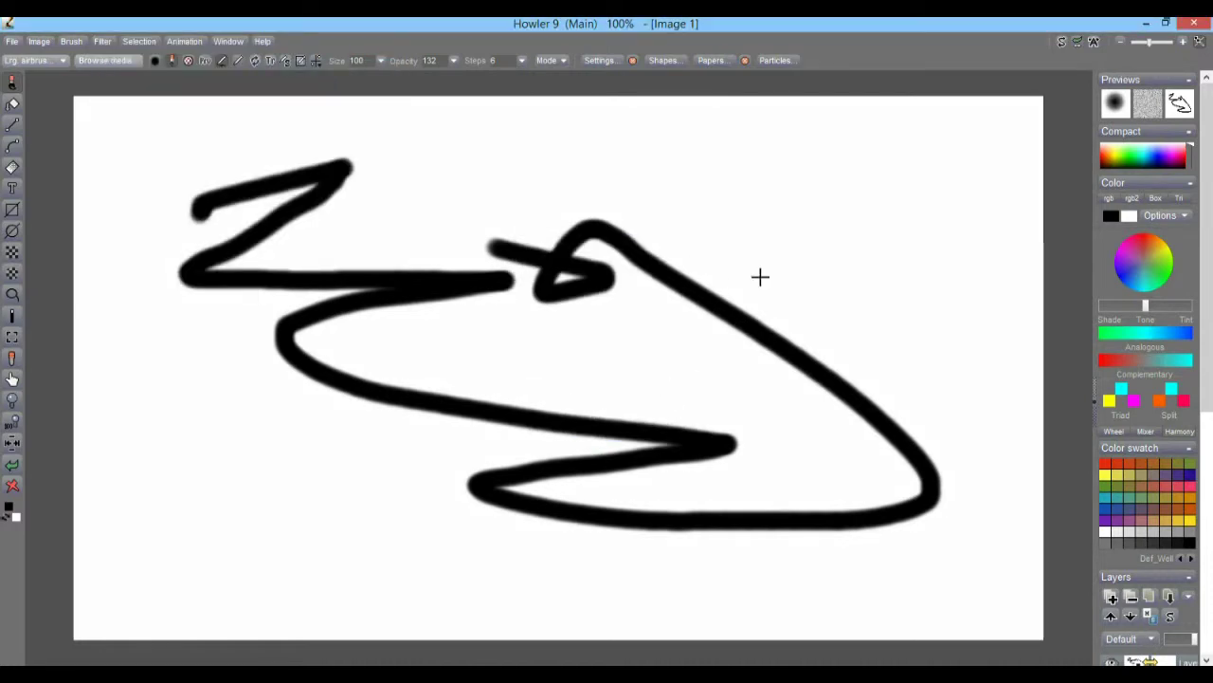
left_click(853, 224)
left_click(1195, 24)
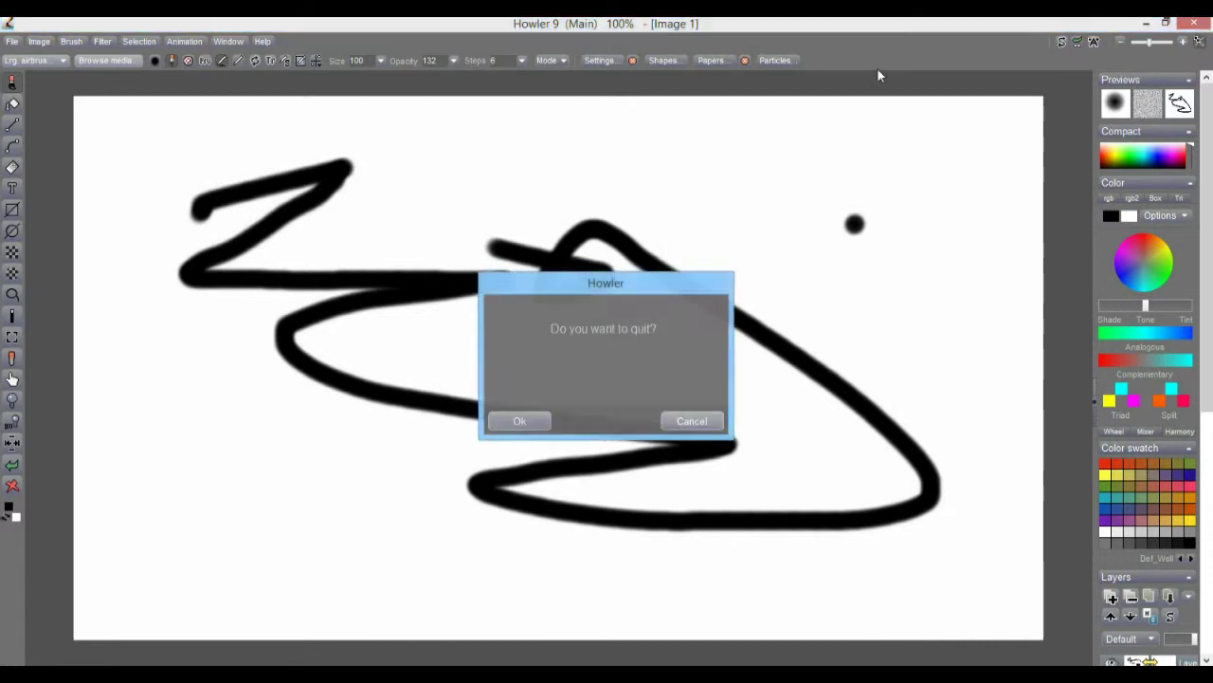
Step: Confirm quitting Howler and delete PD Howler 9.6's local content from the Steam library
left_click(540, 420)
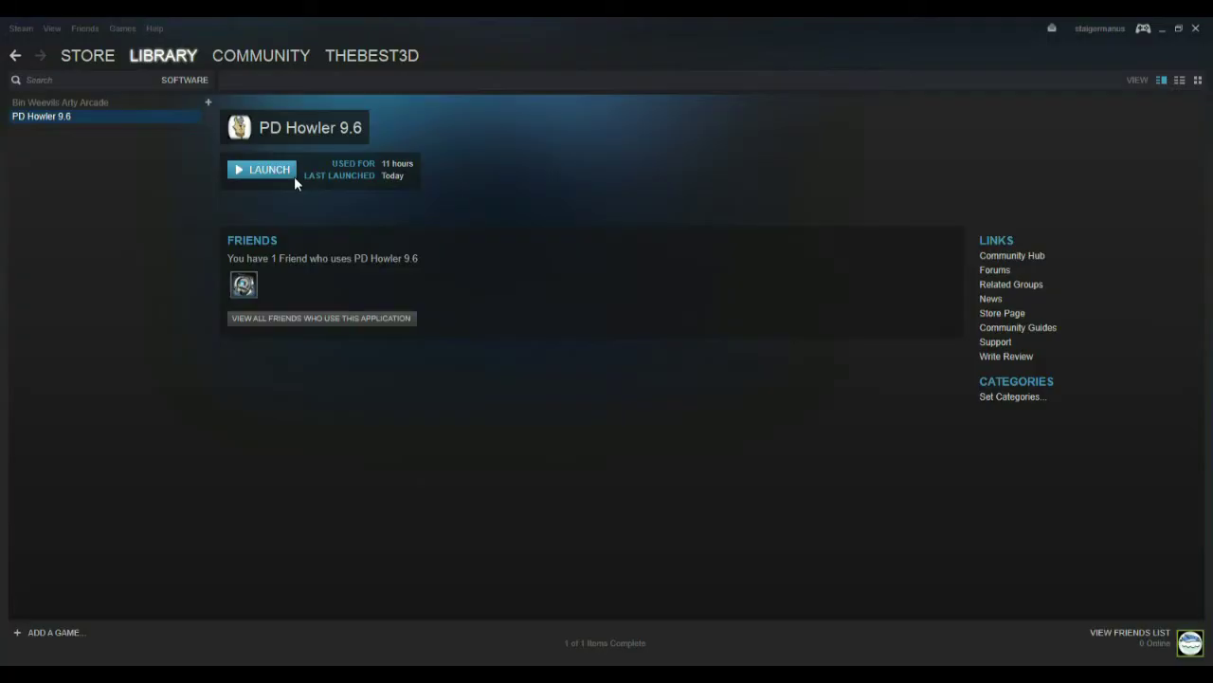
left_click(273, 172)
right_click(119, 123)
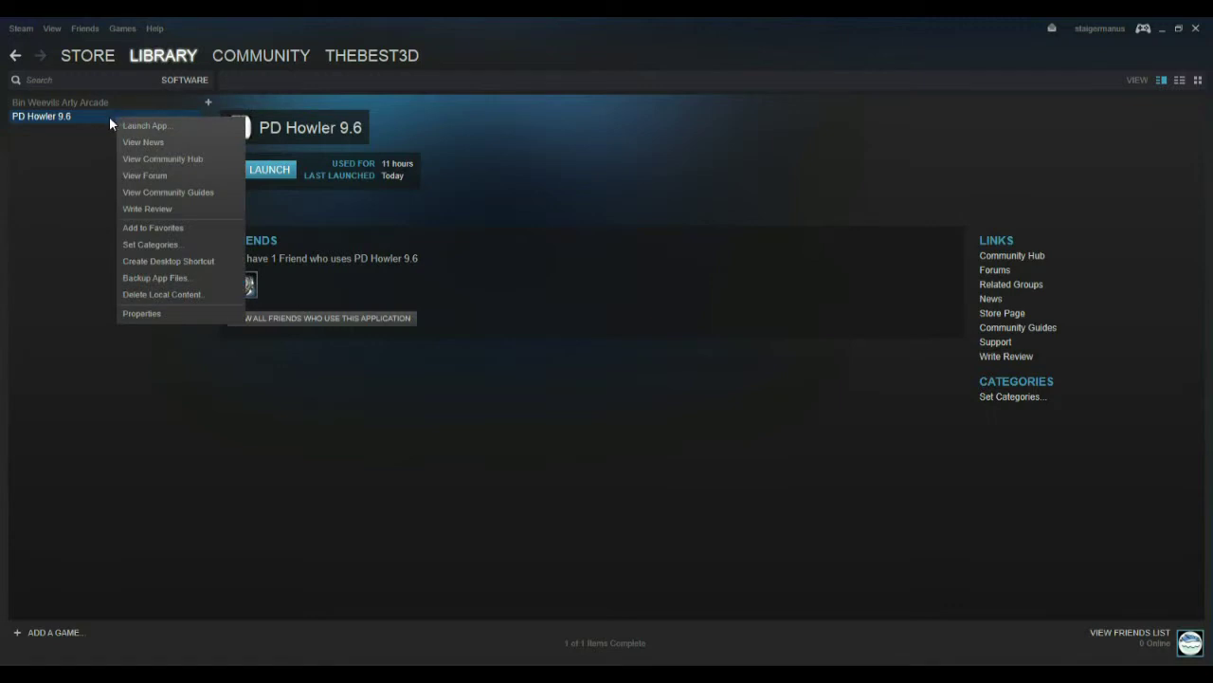
left_click(152, 294)
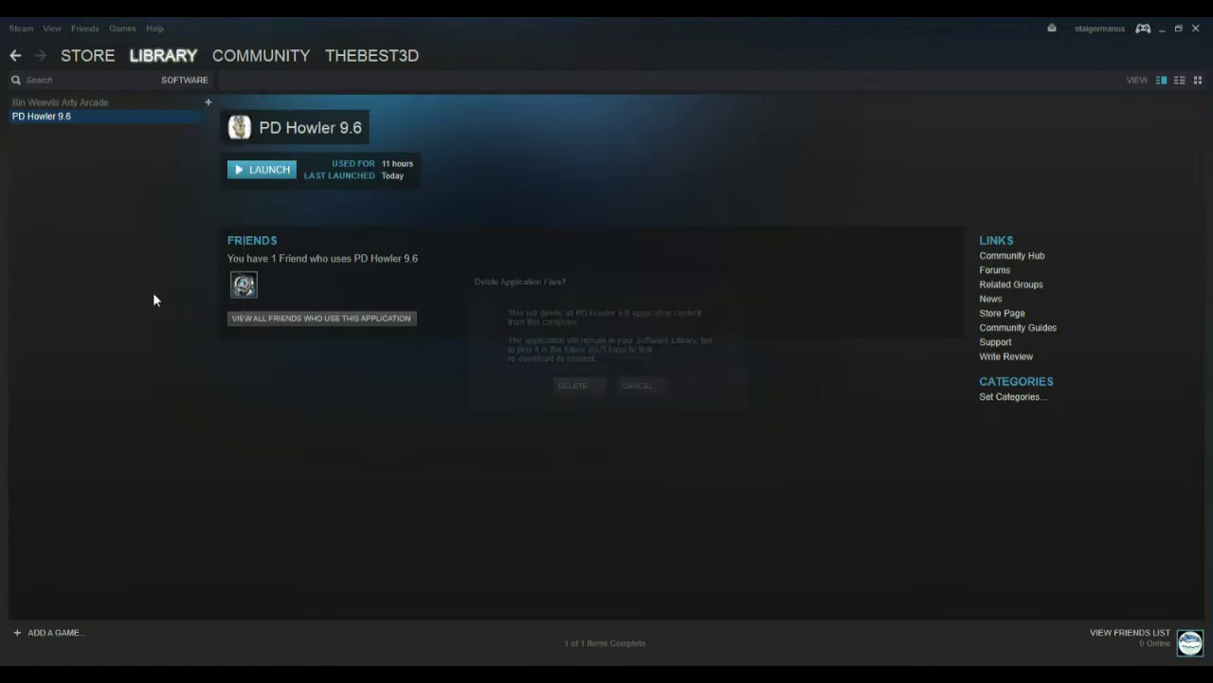
left_click(573, 385)
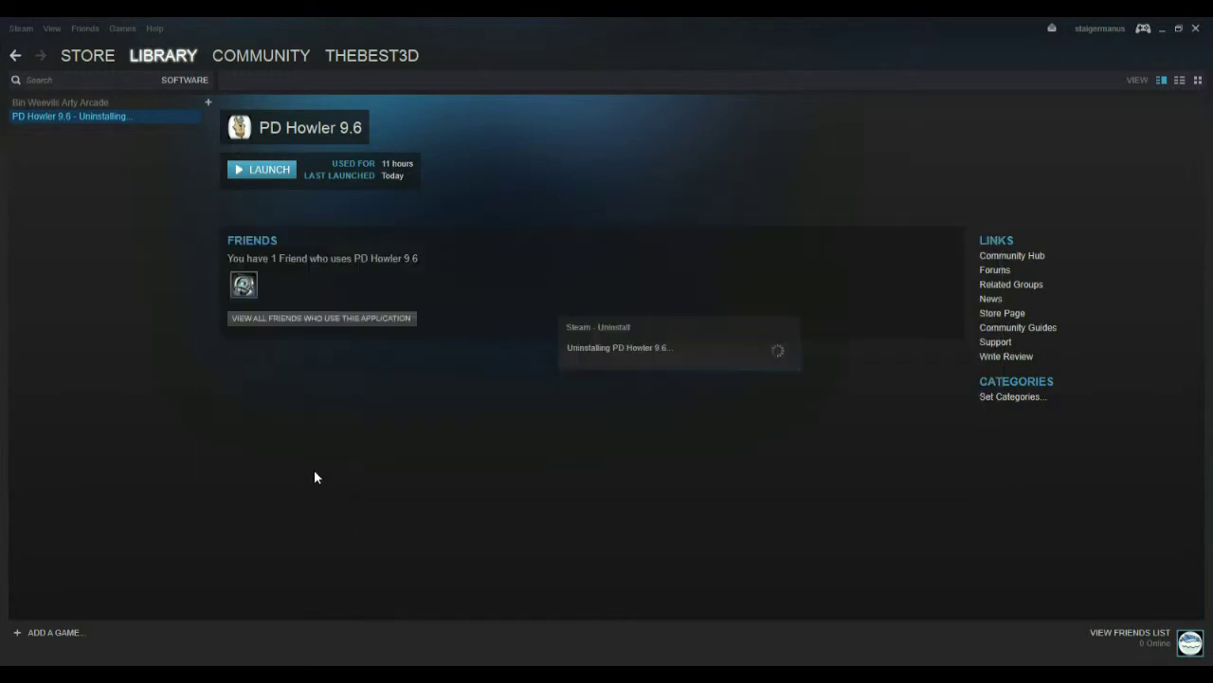
key("alt+Tab")
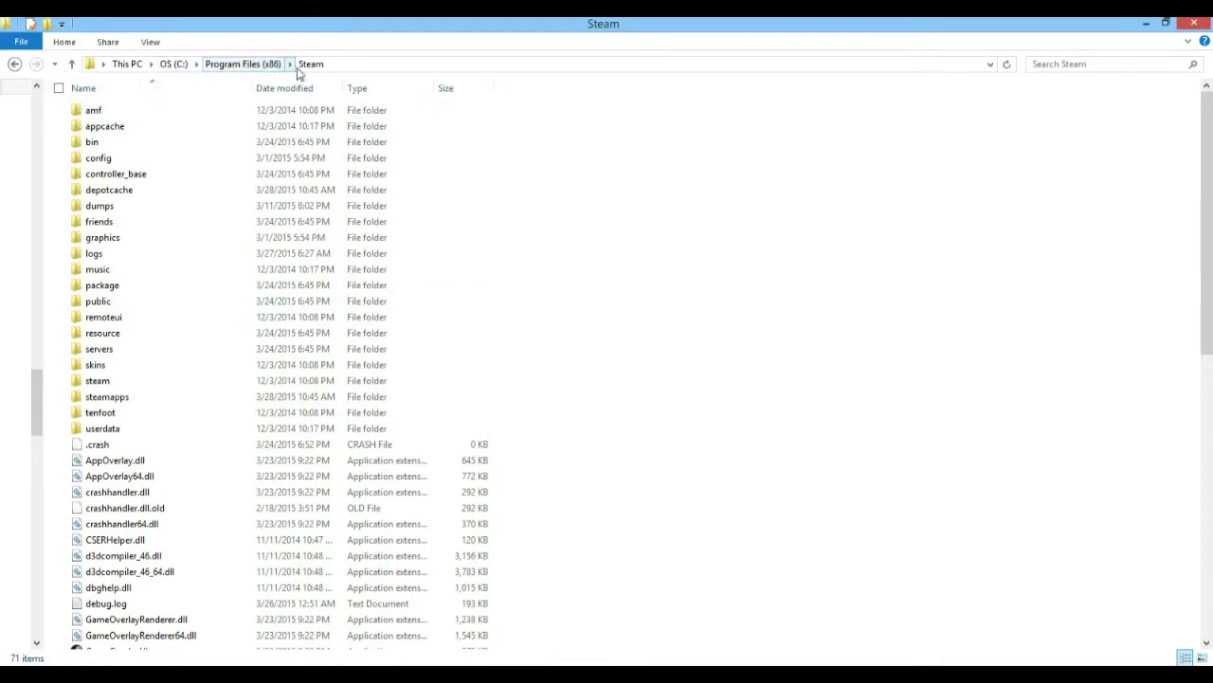
Step: Verify the Steam steamapps\common folder is empty, then return to the Steam library
double_click(124, 400)
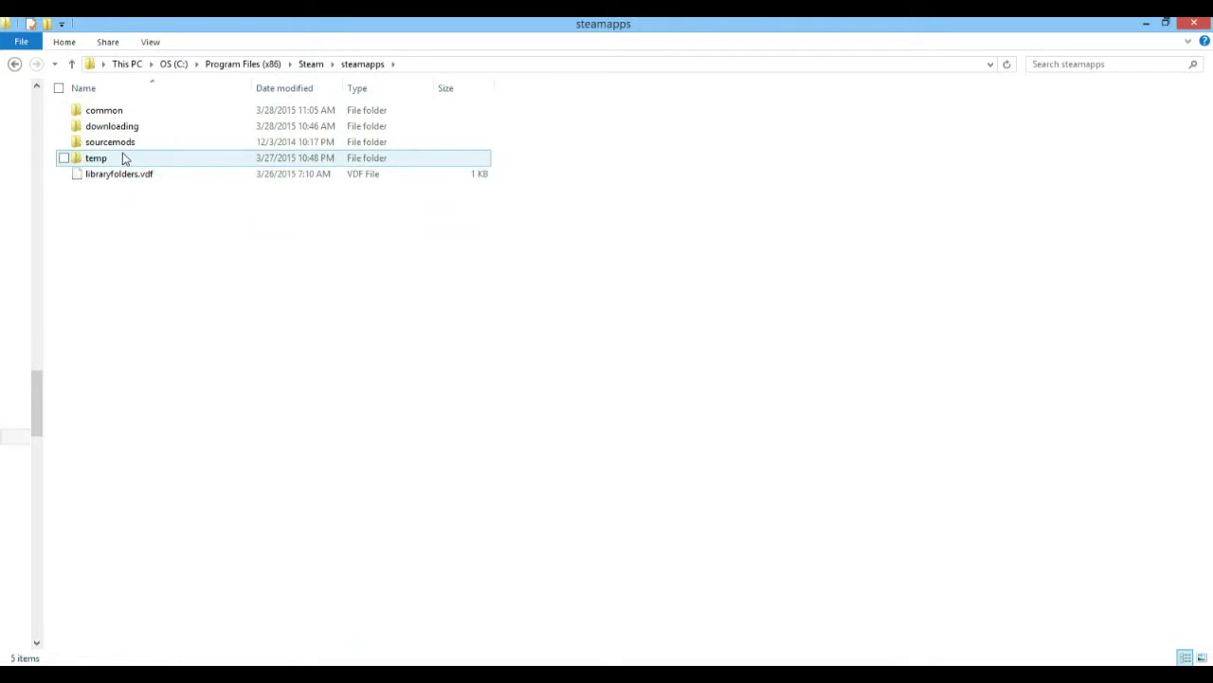
double_click(120, 111)
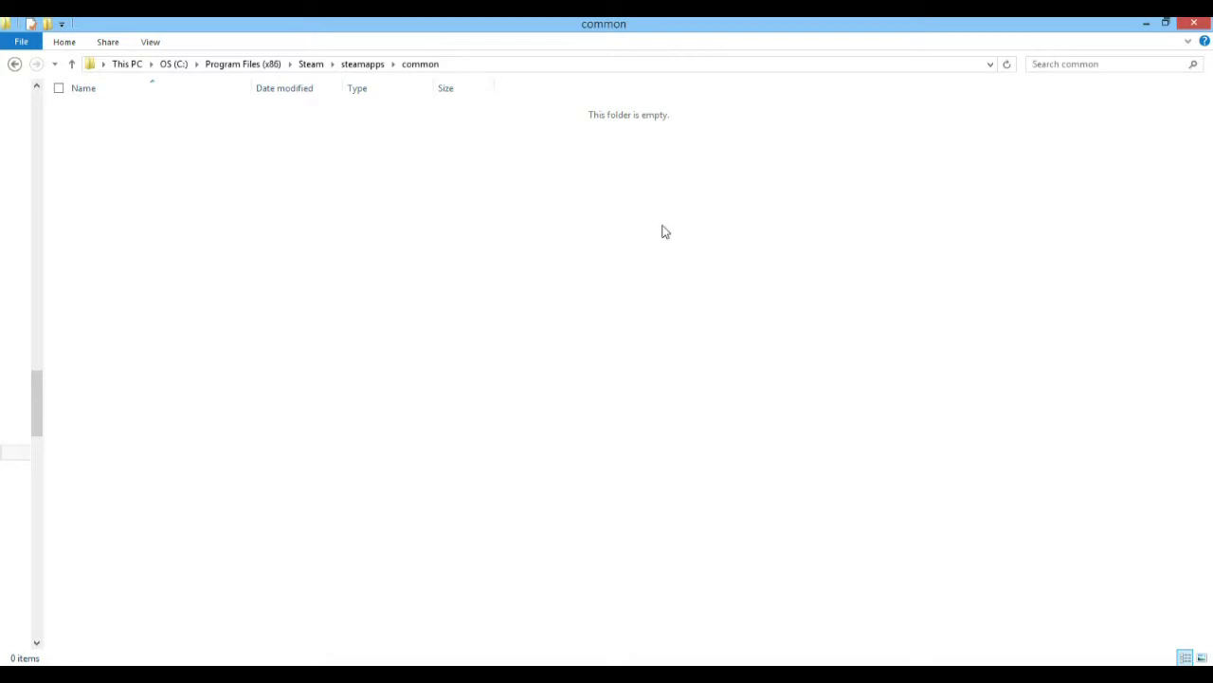
key("alt+Tab")
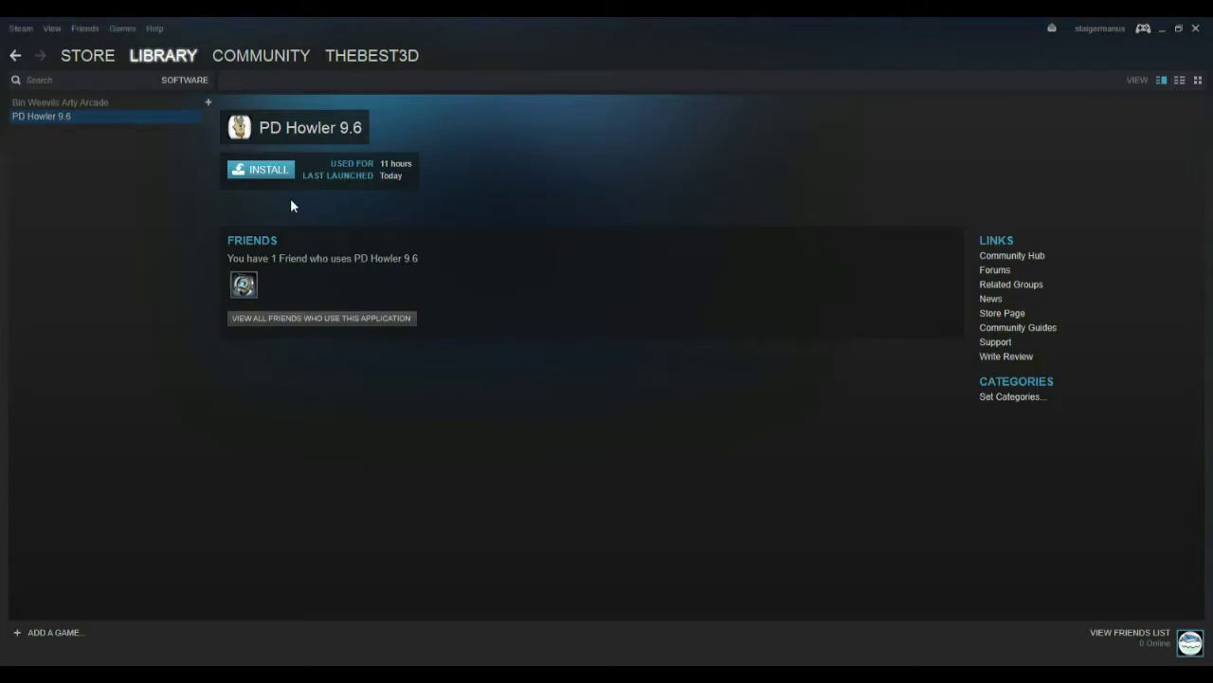
Step: Snap Steam to the right half and shrink File Explorer to a narrow window
left_click_drag(482, 40, 837, 172)
mouse_move(896, 219)
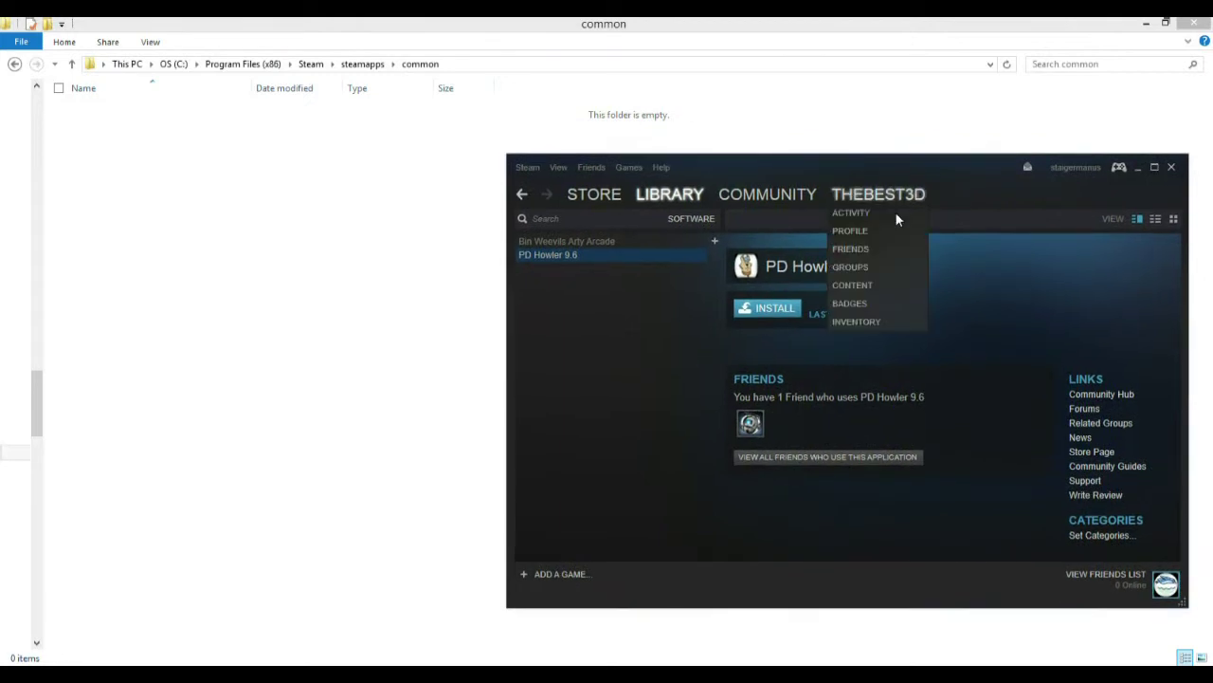
key("super+Right")
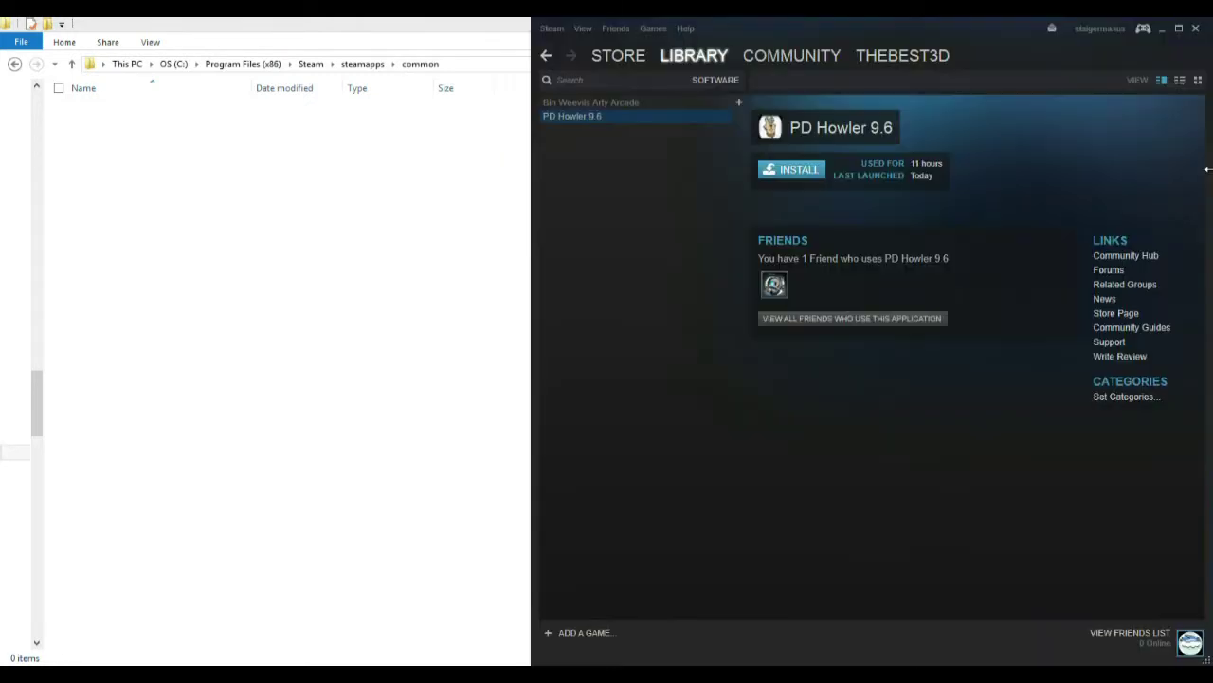
double_click(519, 27)
mouse_move(503, 30)
left_mouse_down()
mouse_move(487, 38)
mouse_move(510, 35)
left_mouse_up()
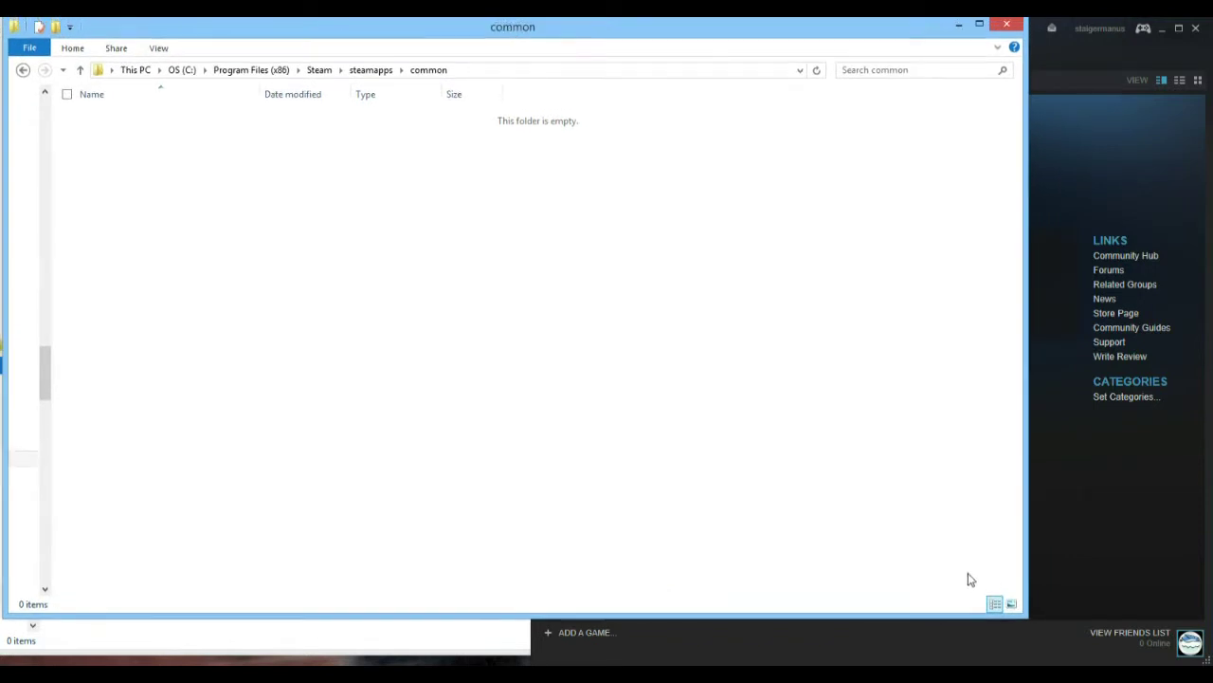
left_click_drag(1026, 618, 553, 658)
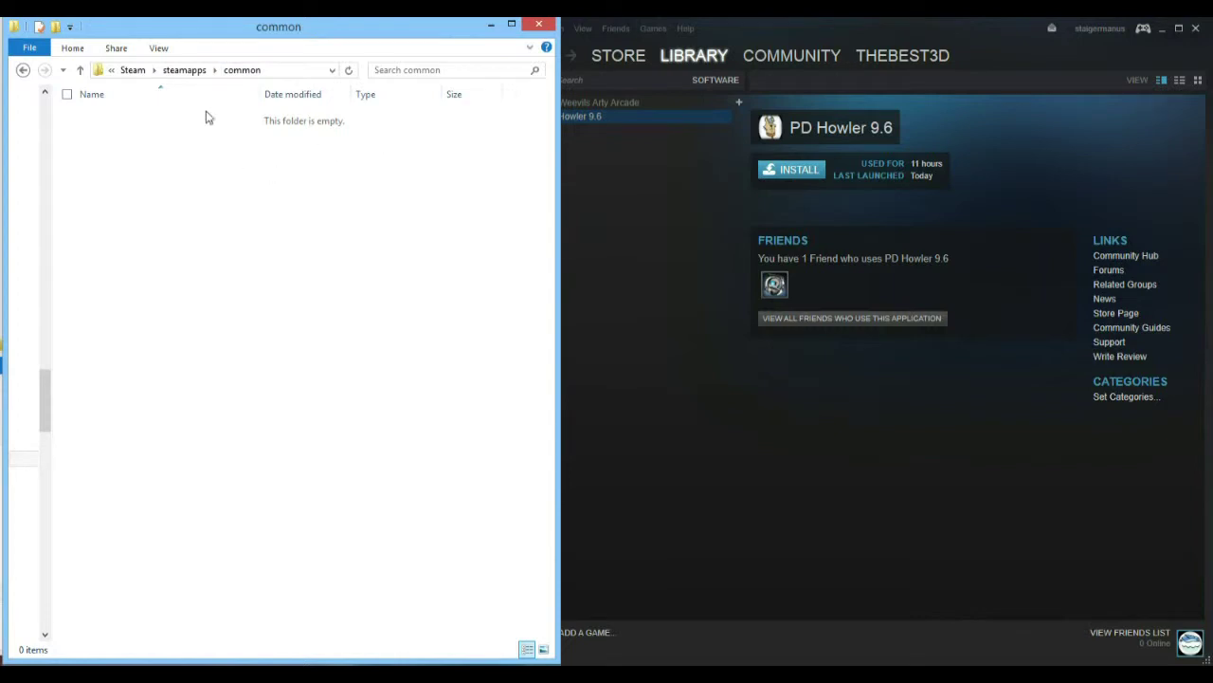
Step: Open steamapps\downloading in a second Explorer window placed at the lower left
left_click(188, 71)
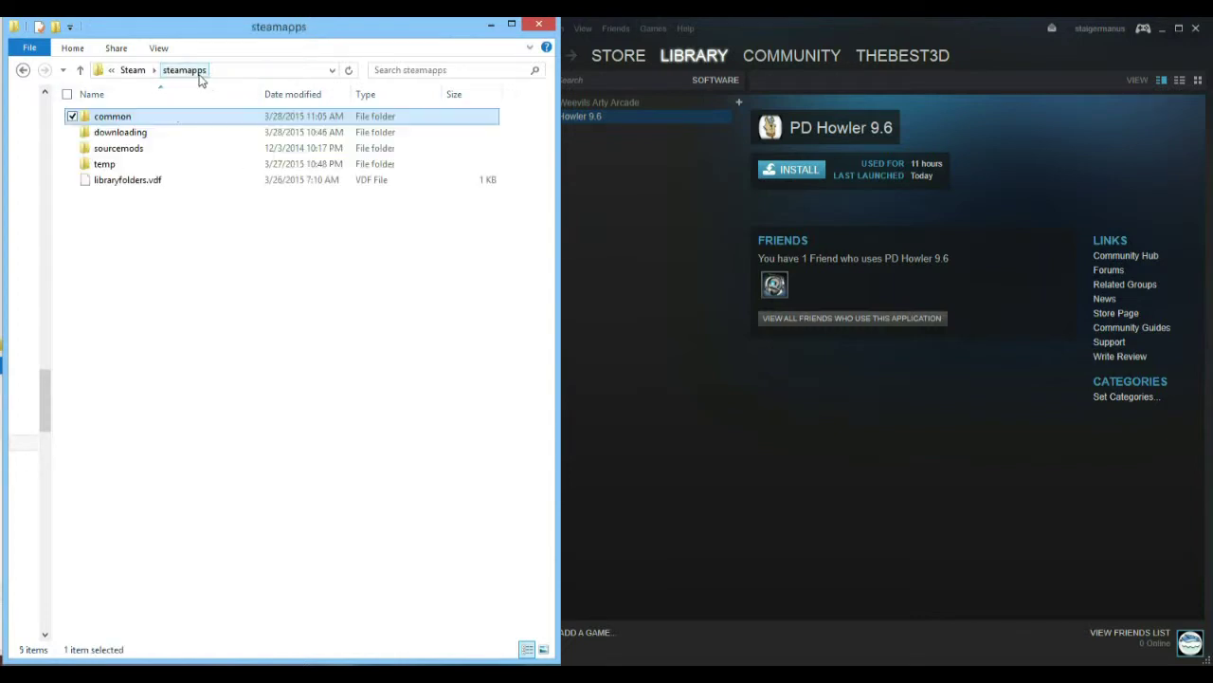
left_click(125, 134)
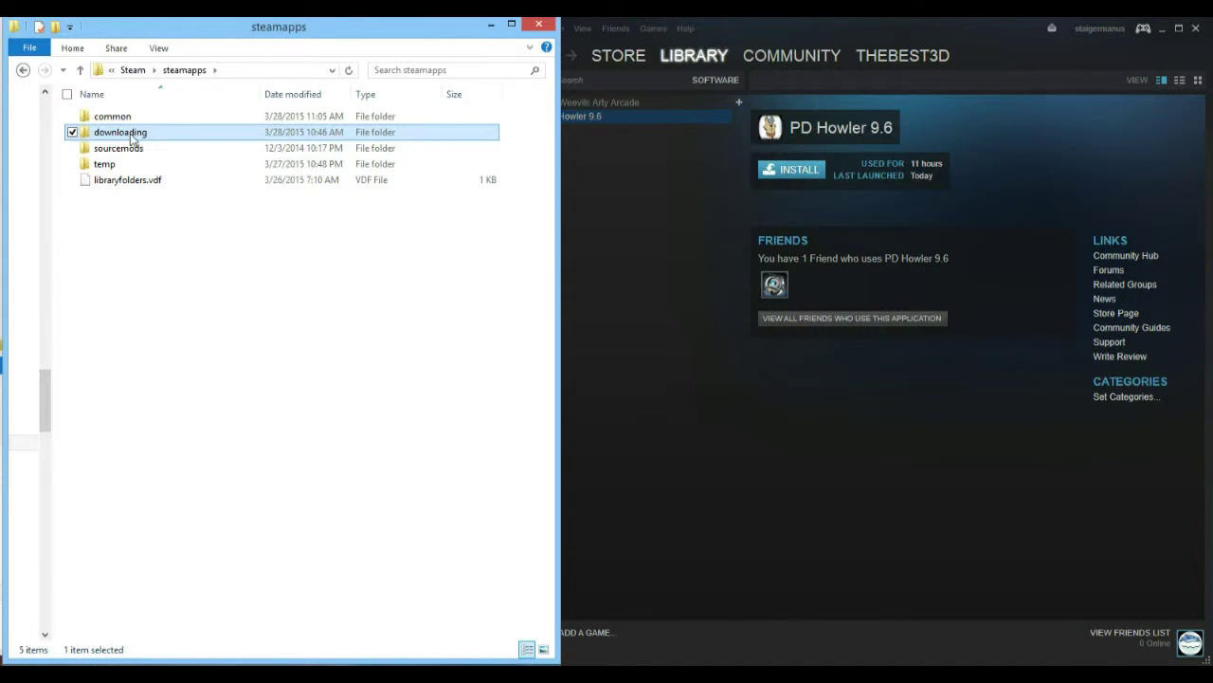
double_click(133, 138)
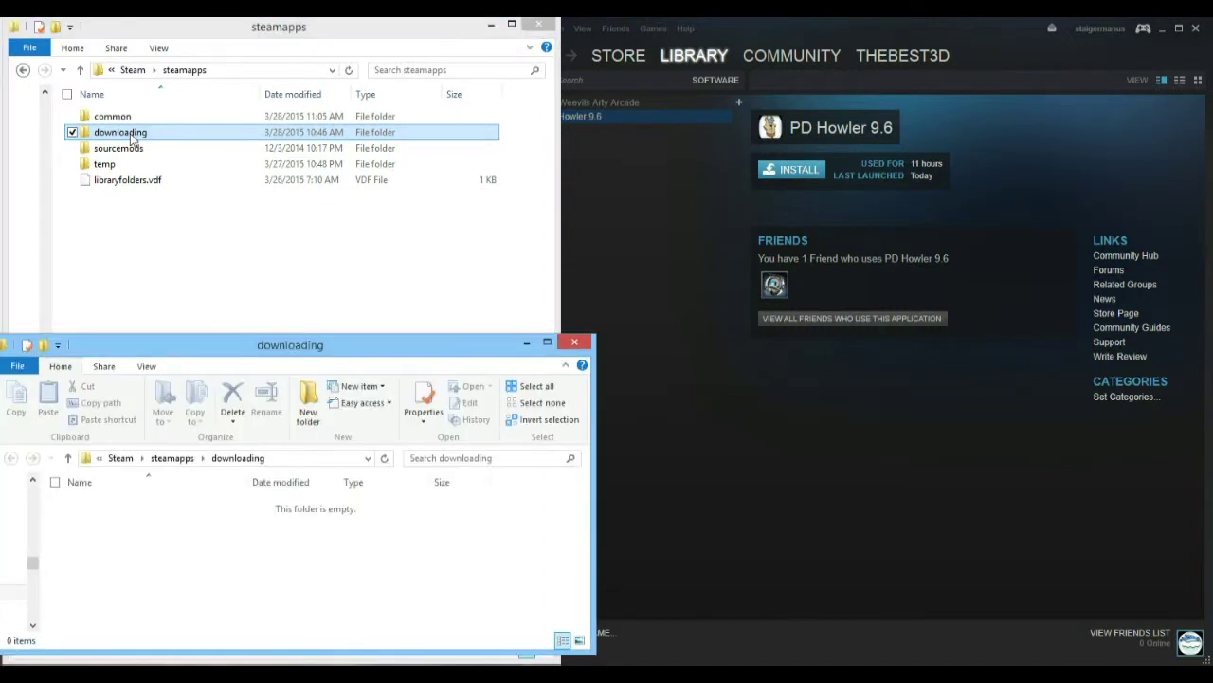
left_click_drag(506, 283, 236, 353)
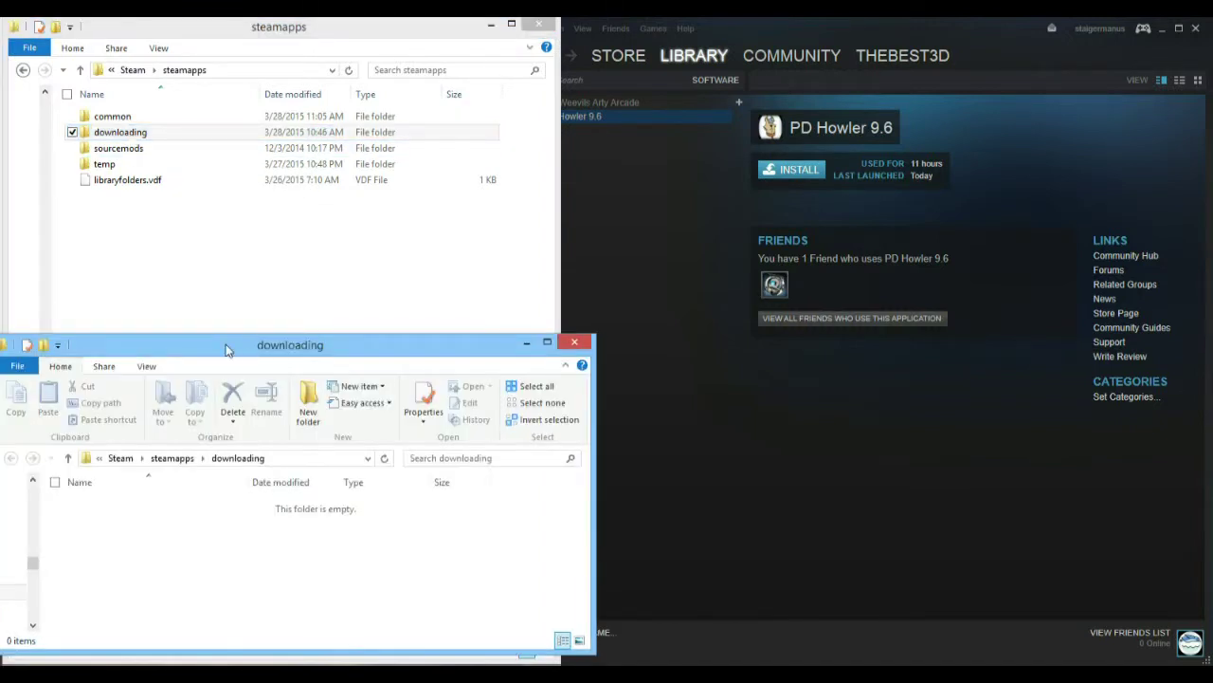
mouse_move(225, 347)
left_mouse_down()
mouse_move(254, 328)
mouse_move(246, 352)
left_mouse_up()
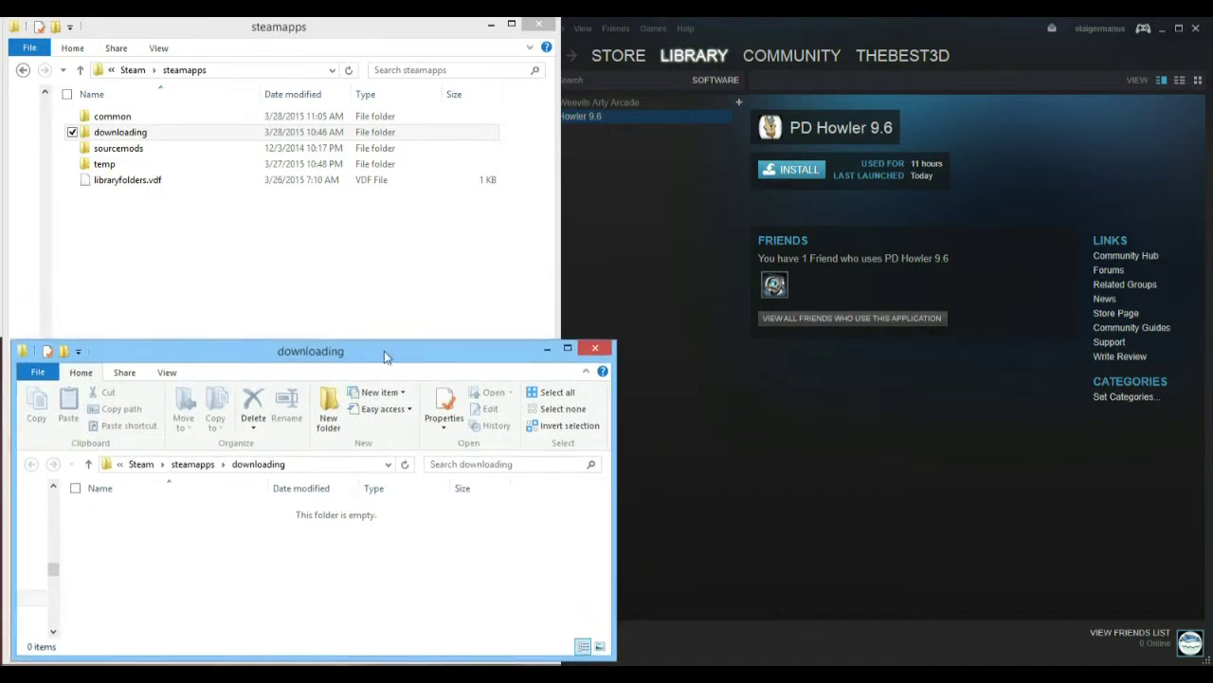
Step: Show common in the shortened upper window and narrow both Explorer windows
left_click(451, 278)
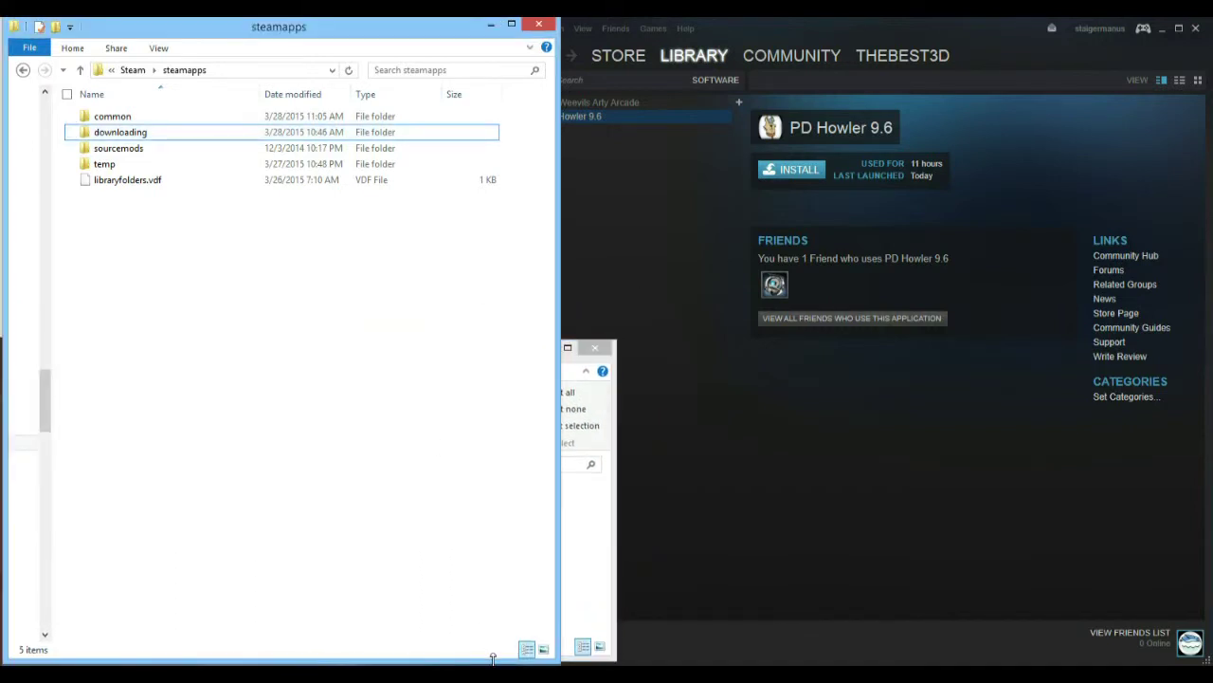
left_click_drag(493, 657, 500, 327)
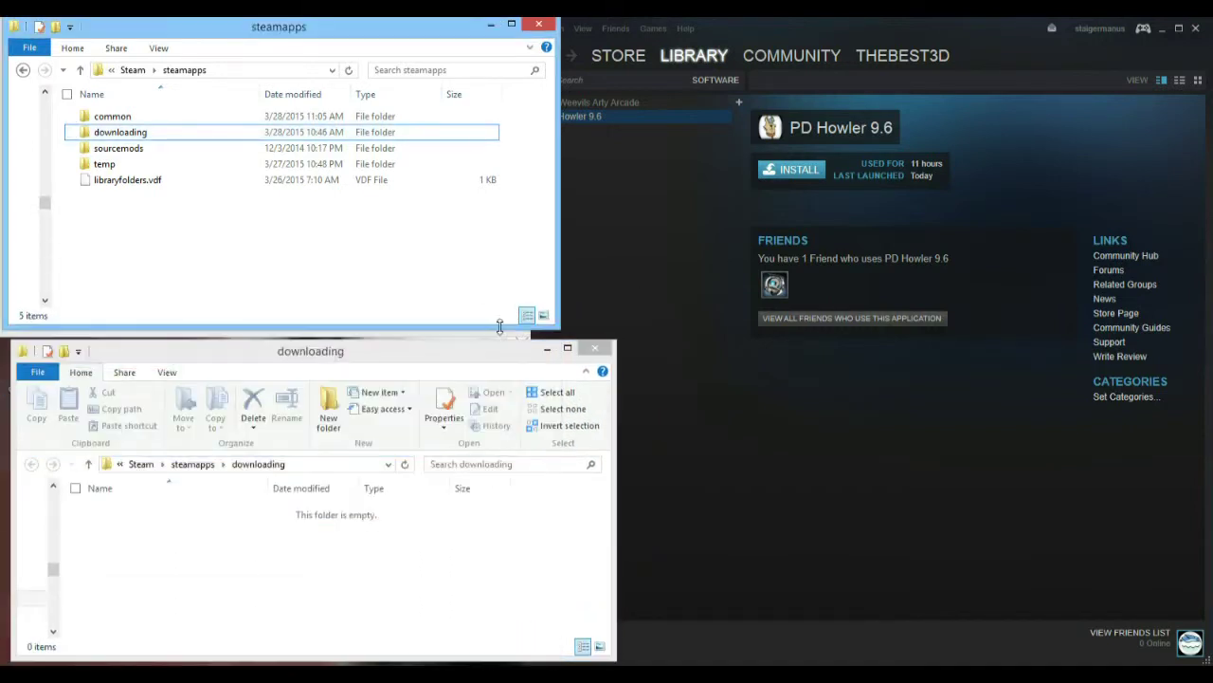
double_click(125, 119)
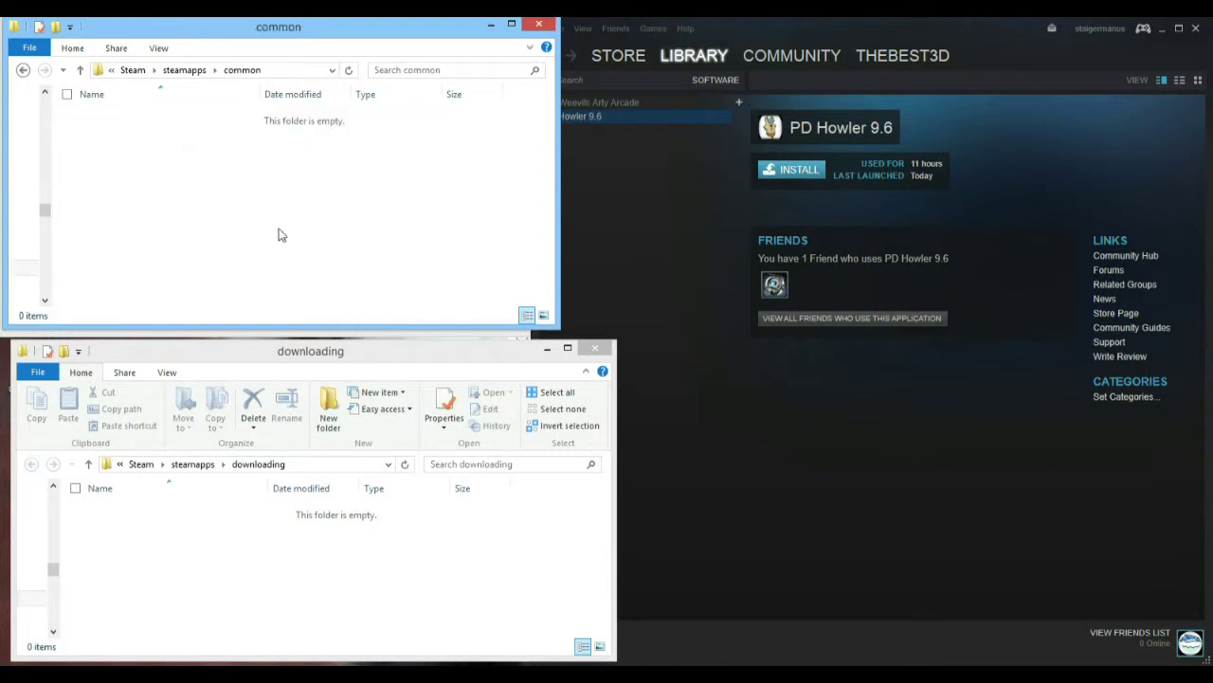
left_click(237, 566)
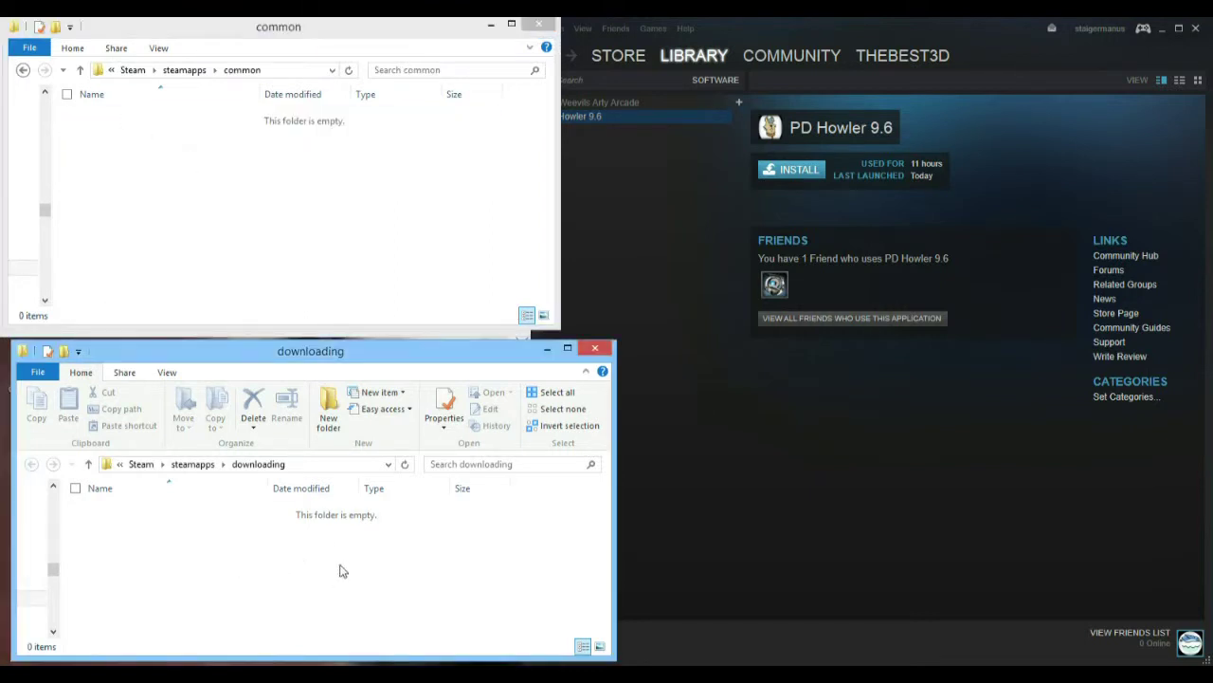
left_click_drag(613, 544, 539, 553)
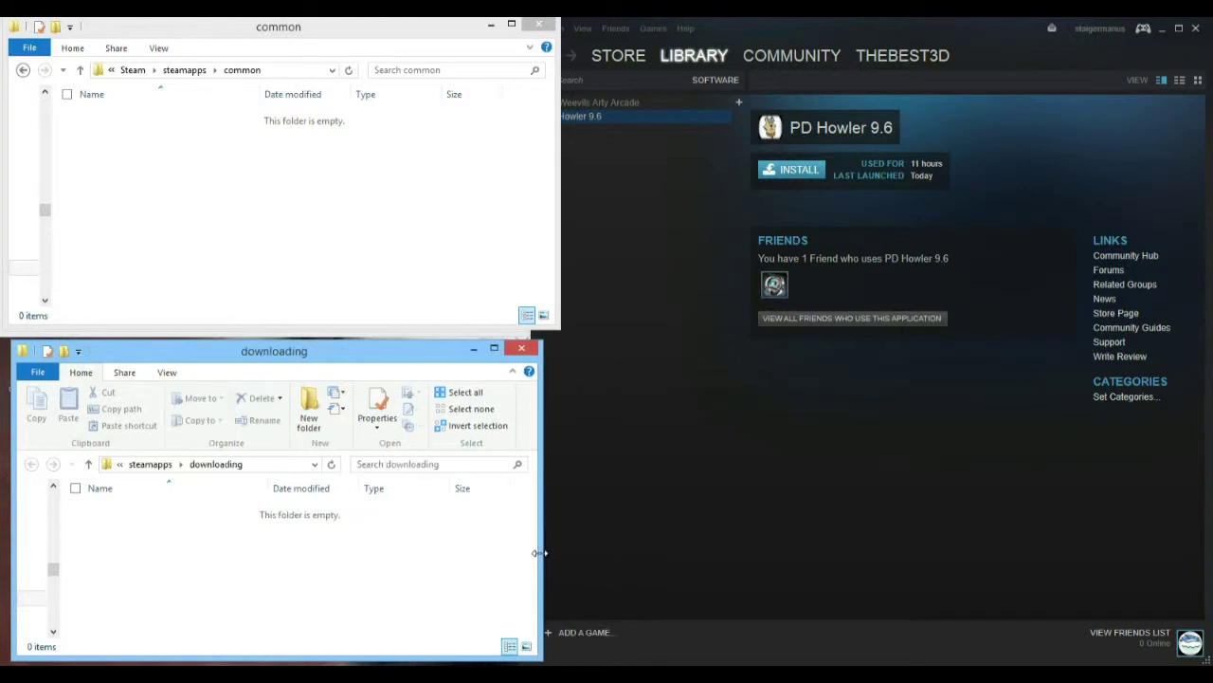
left_click(264, 211)
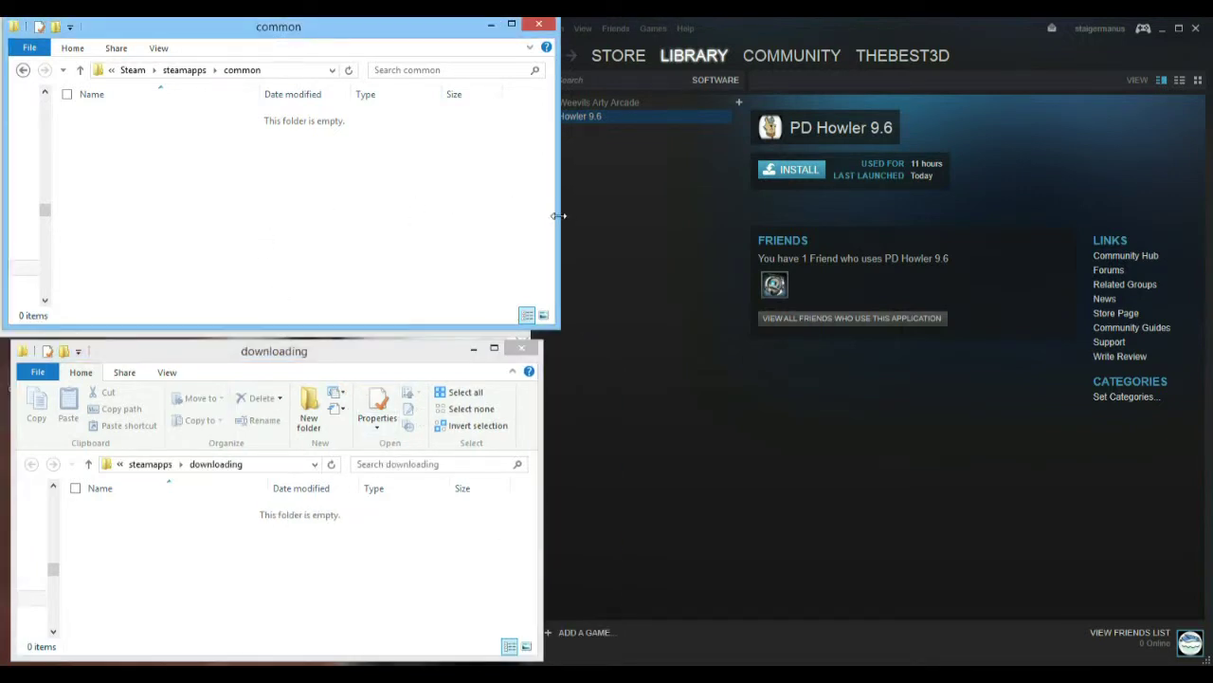
left_click_drag(558, 216, 551, 216)
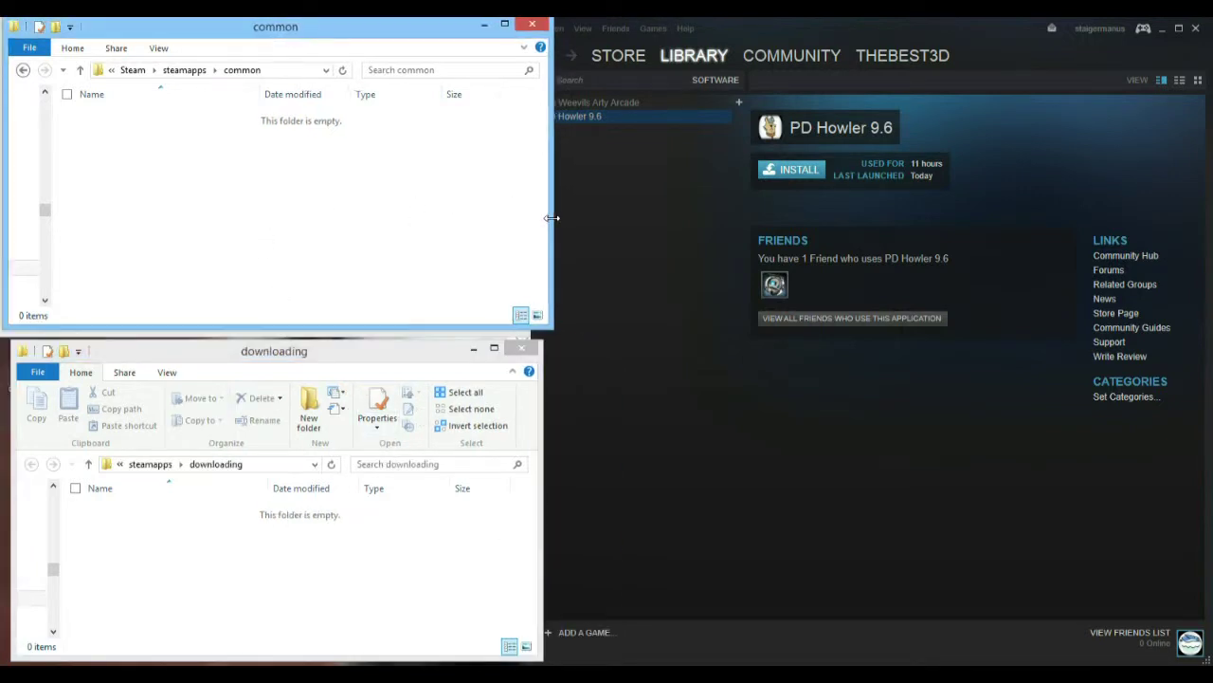
Step: Reinstall PD Howler 9.6 with both shortcut options kept and view its download progress
left_click(813, 172)
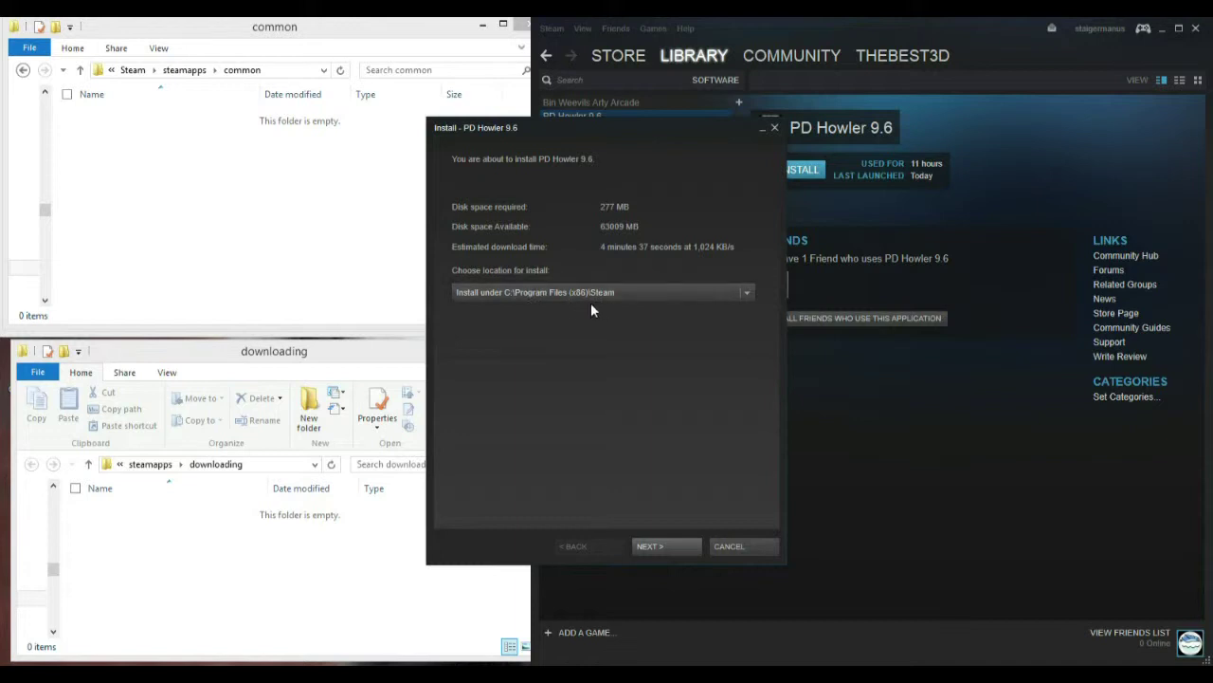
left_click(654, 545)
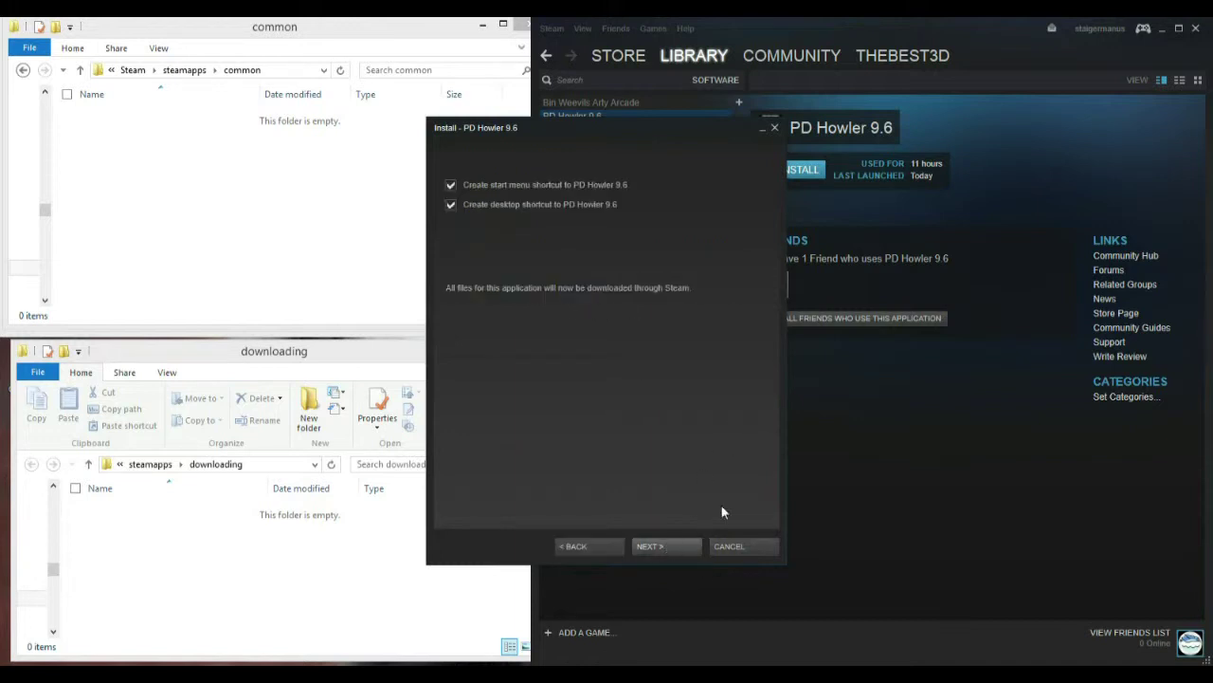
left_click(664, 547)
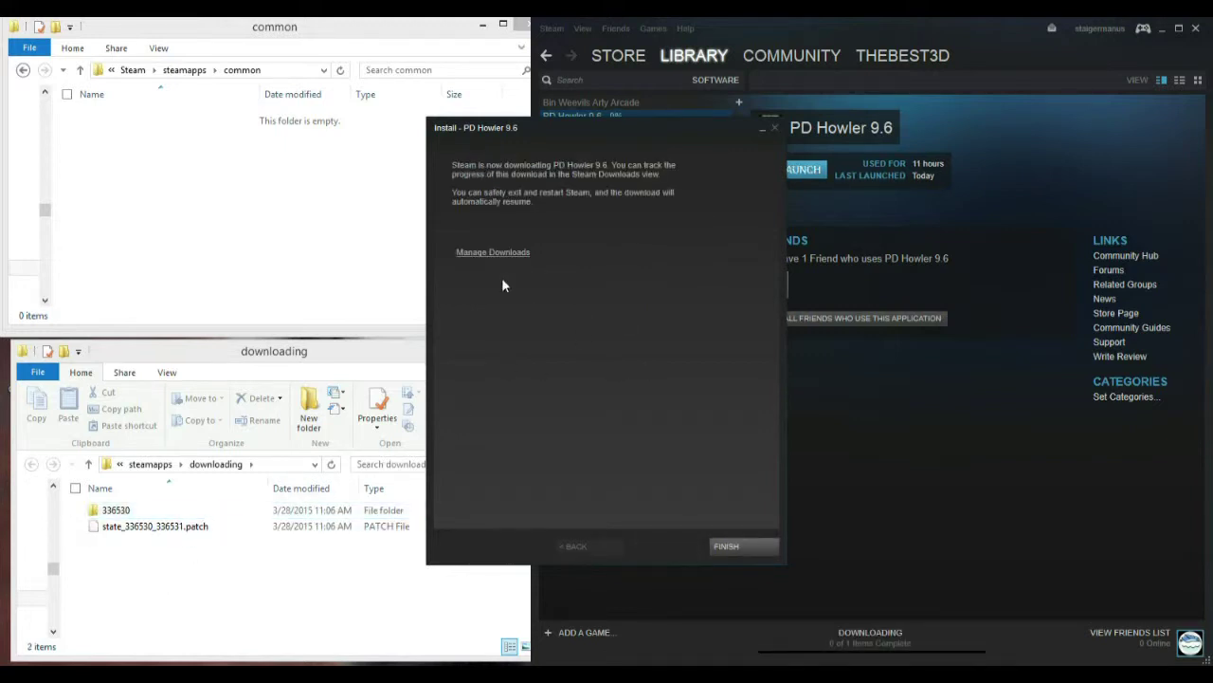
left_click(512, 254)
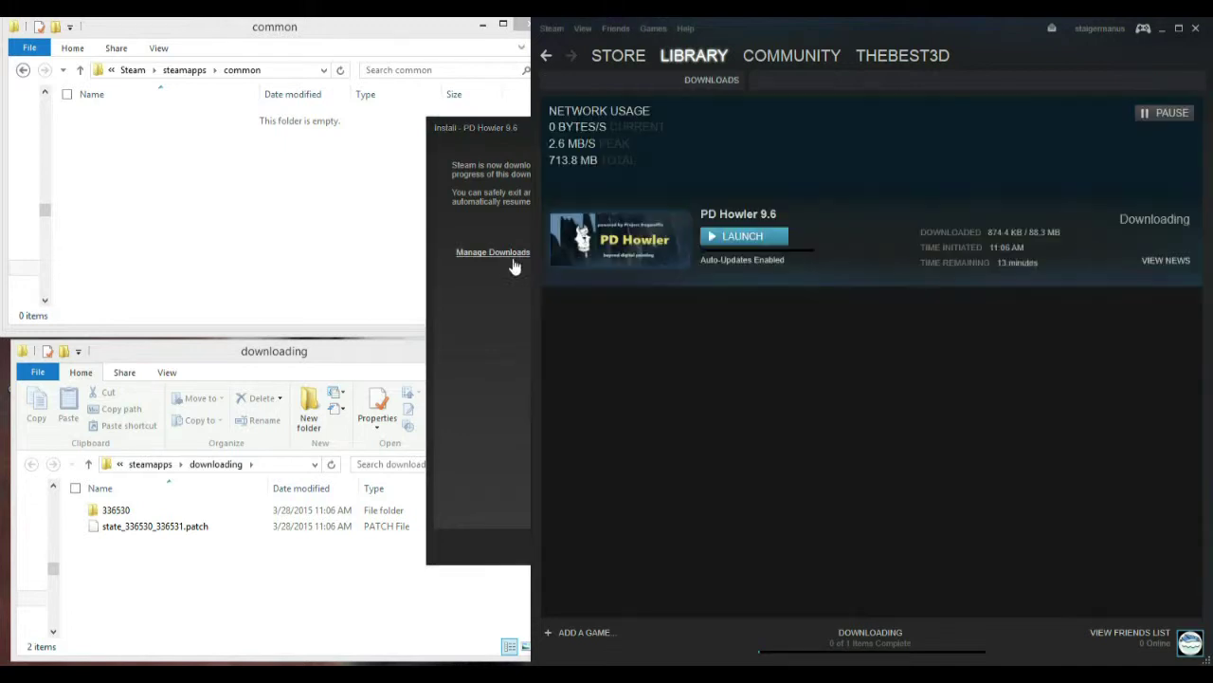
Step: Set PD Howler 9.6 to launch when done and browse the 336530 download folder
left_click(754, 245)
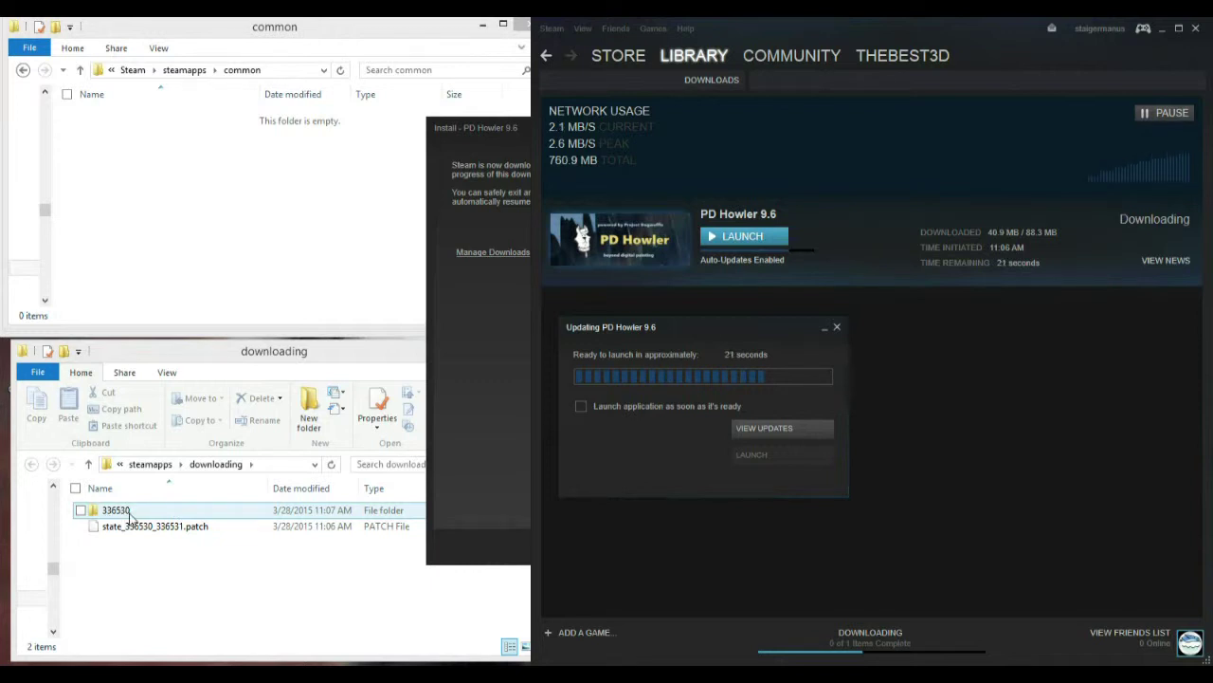
double_click(116, 510)
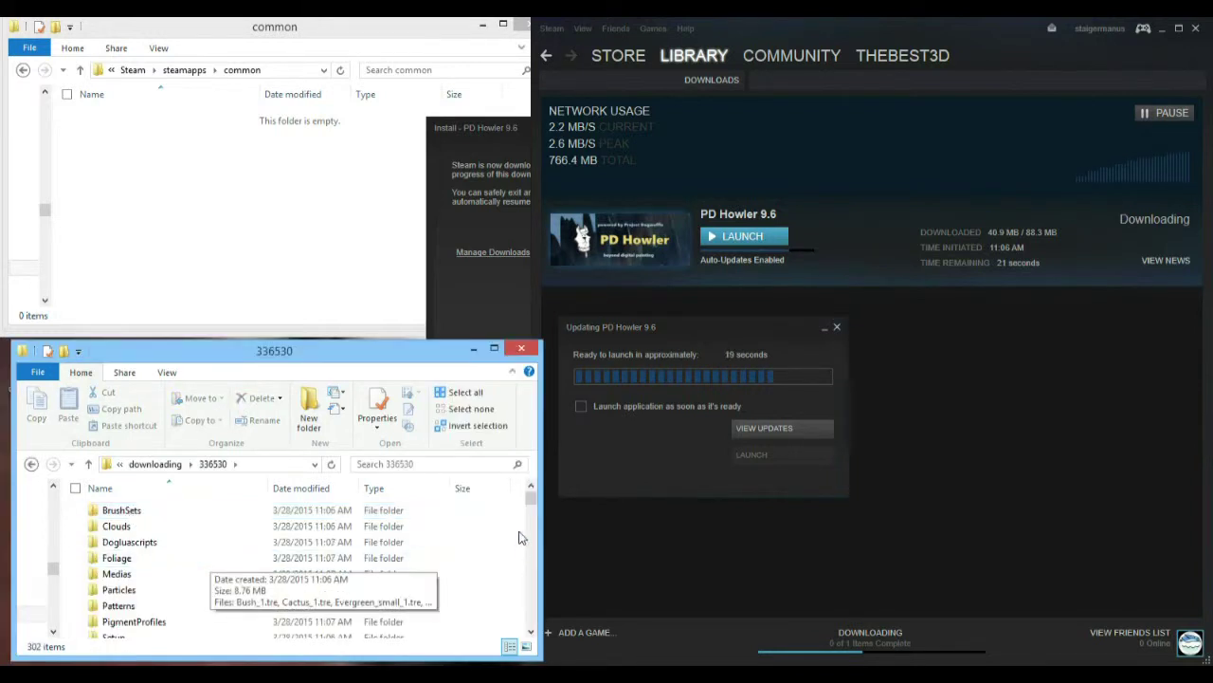
left_click_drag(532, 503, 530, 623)
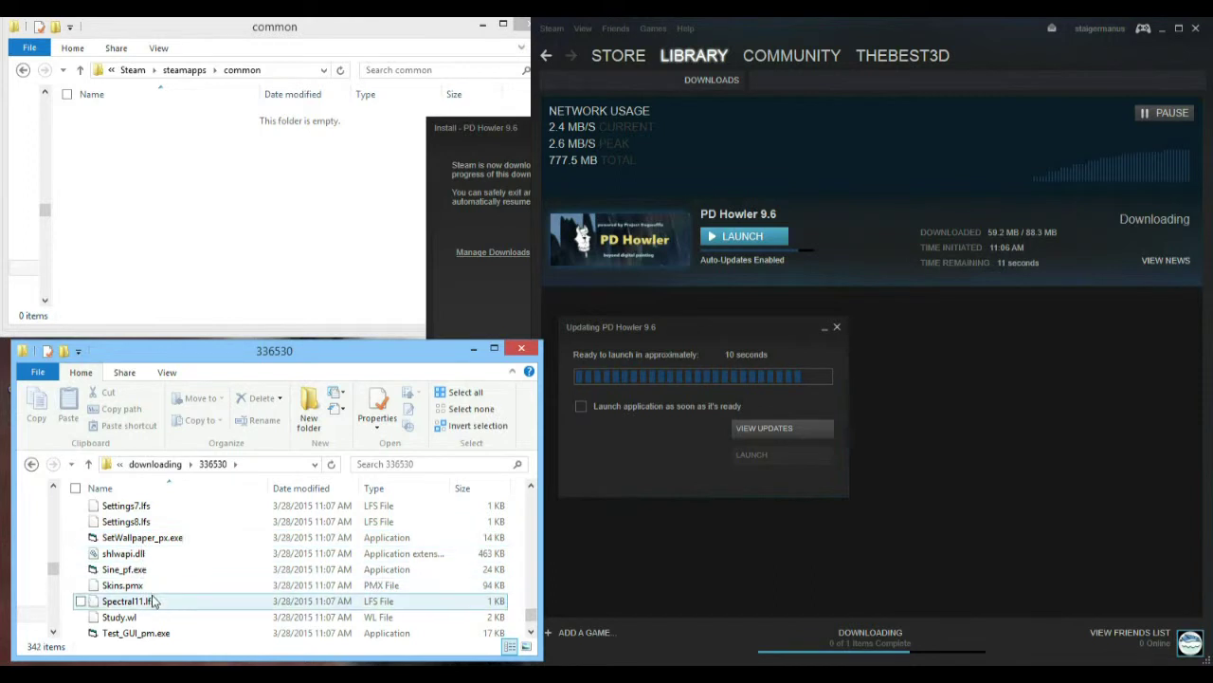
left_click(143, 537)
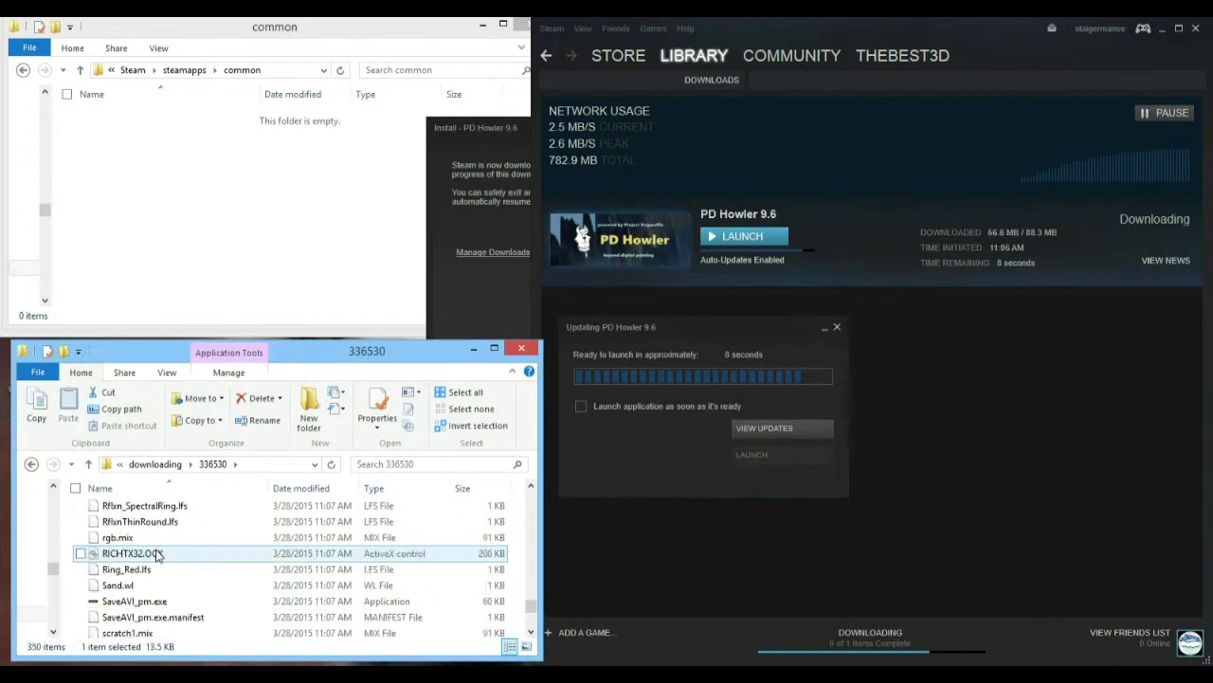
scroll(169, 569, "up", 6)
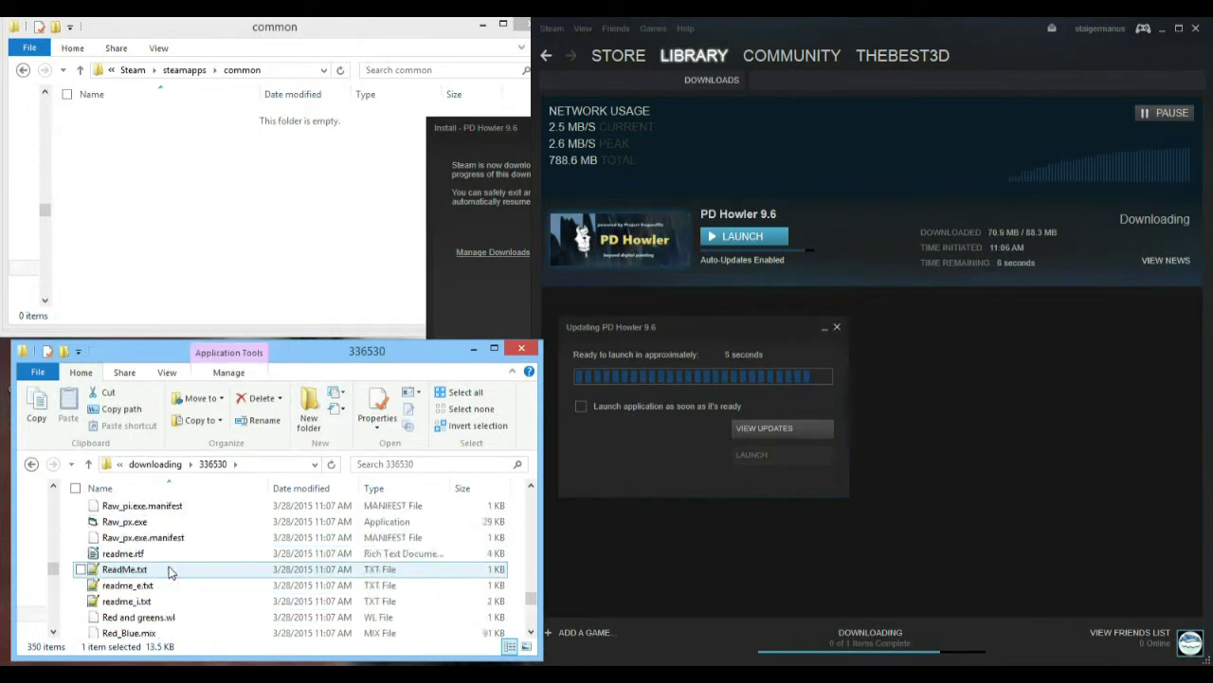
scroll(168, 569, "up", 8)
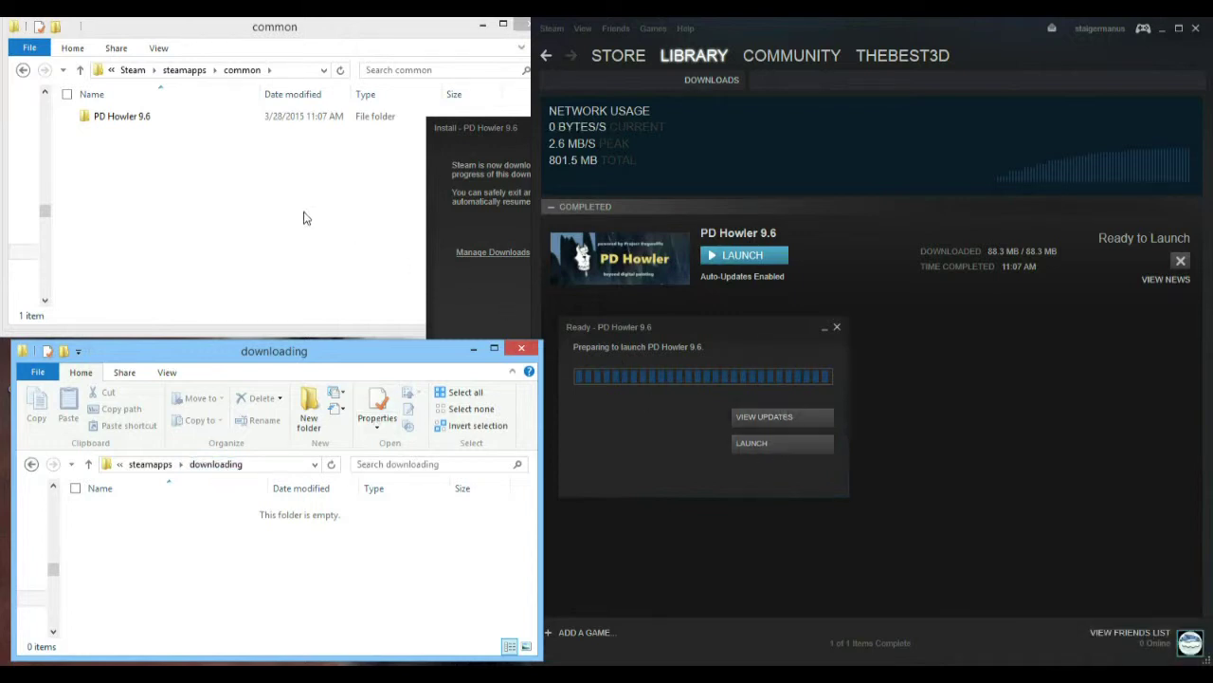
left_click(214, 190)
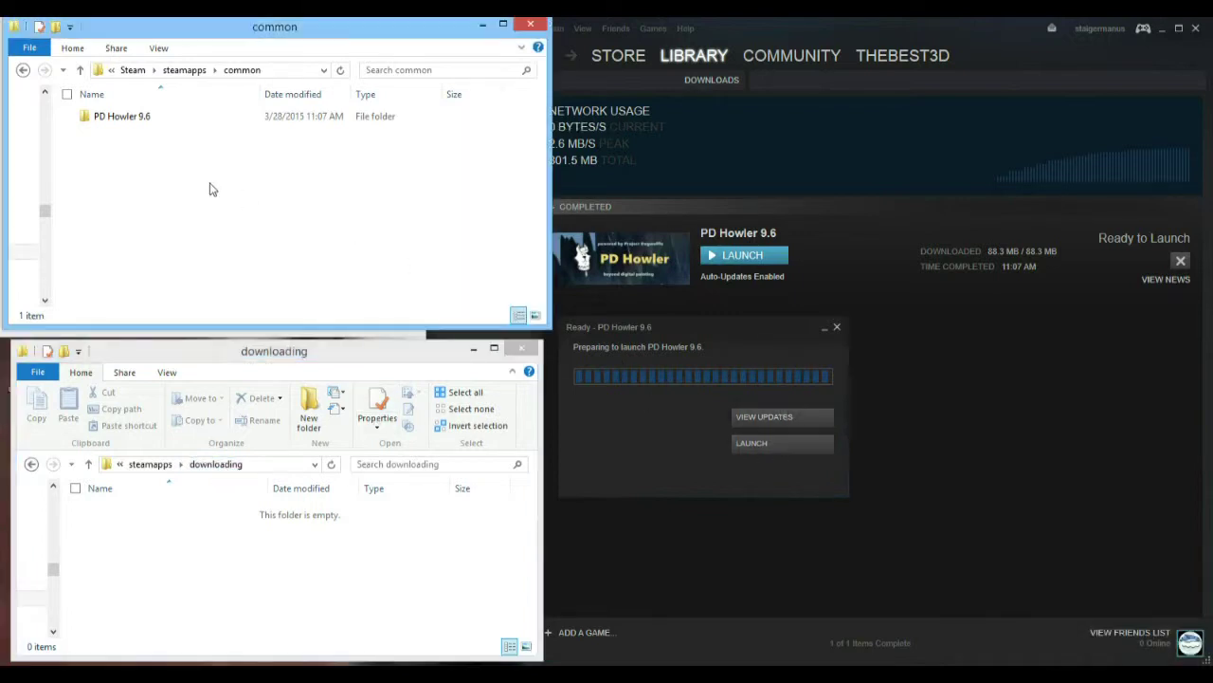
Step: Open the installed PD Howler 9.6 folder and resize the window to view its 360 files
double_click(130, 120)
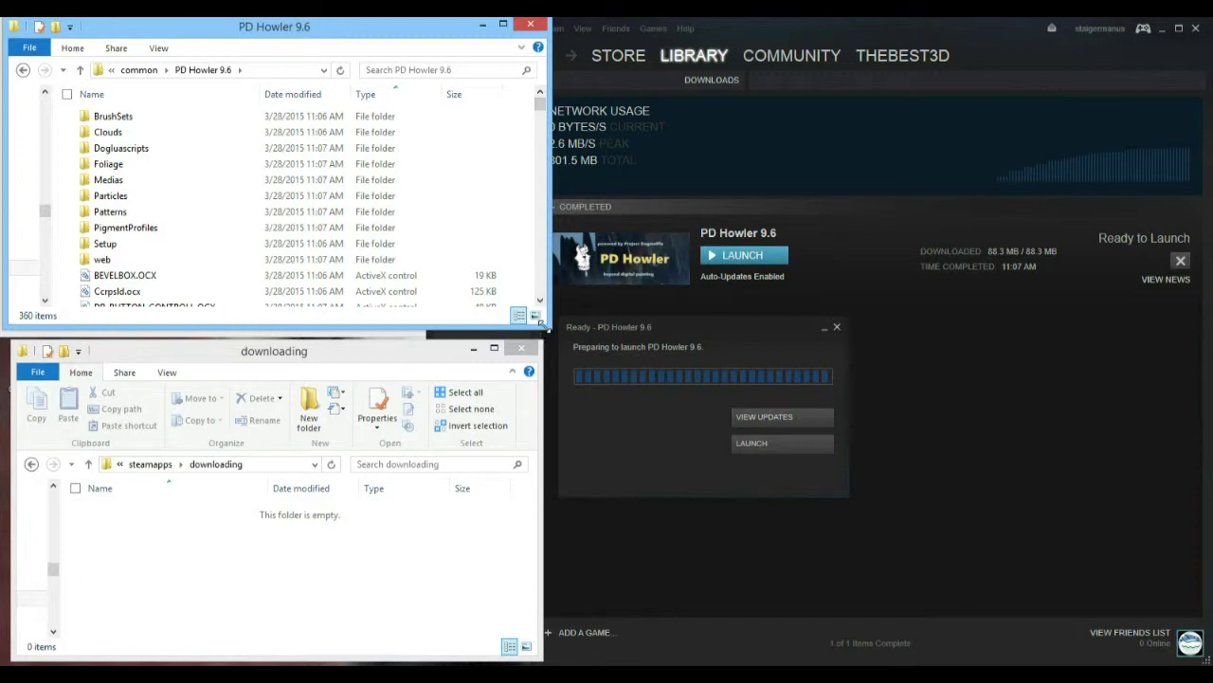
left_click_drag(541, 322, 604, 596)
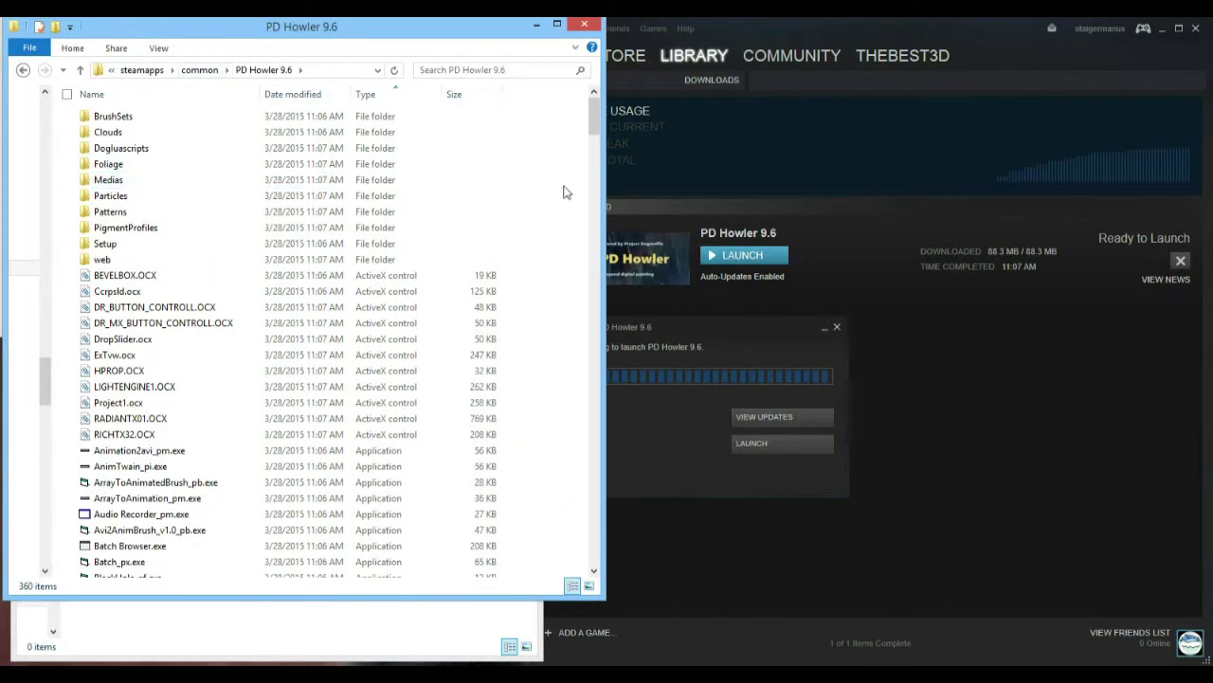
left_click_drag(598, 201, 939, 199)
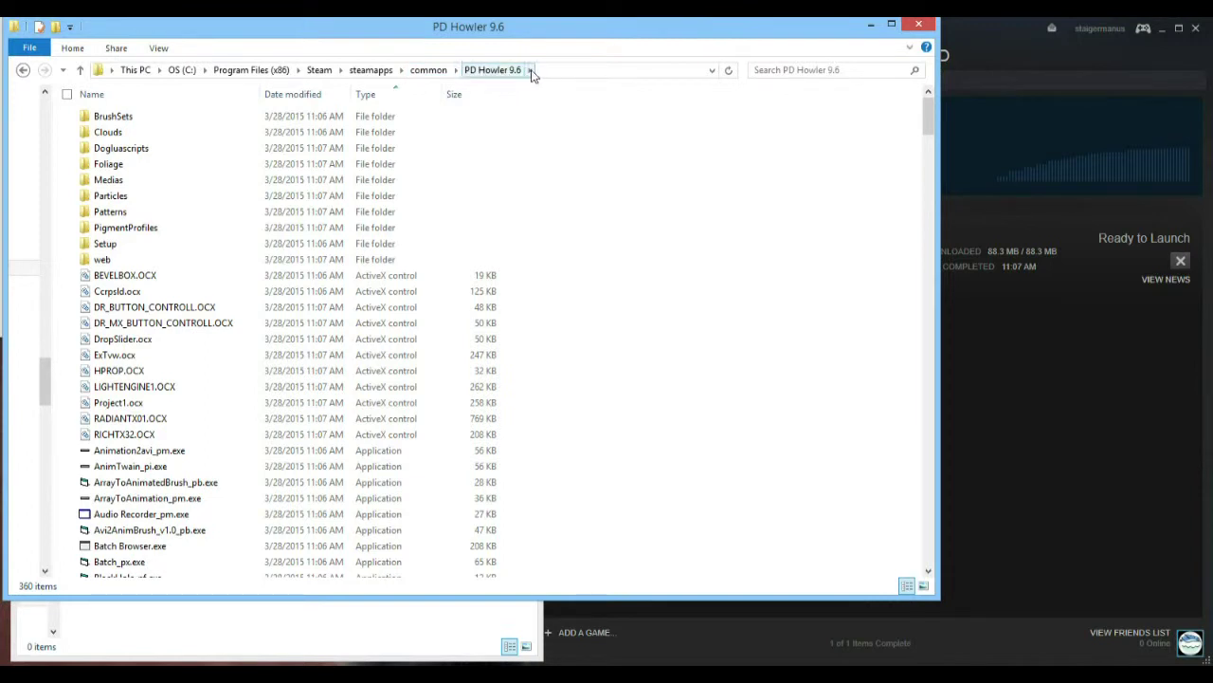
left_click_drag(938, 302, 586, 301)
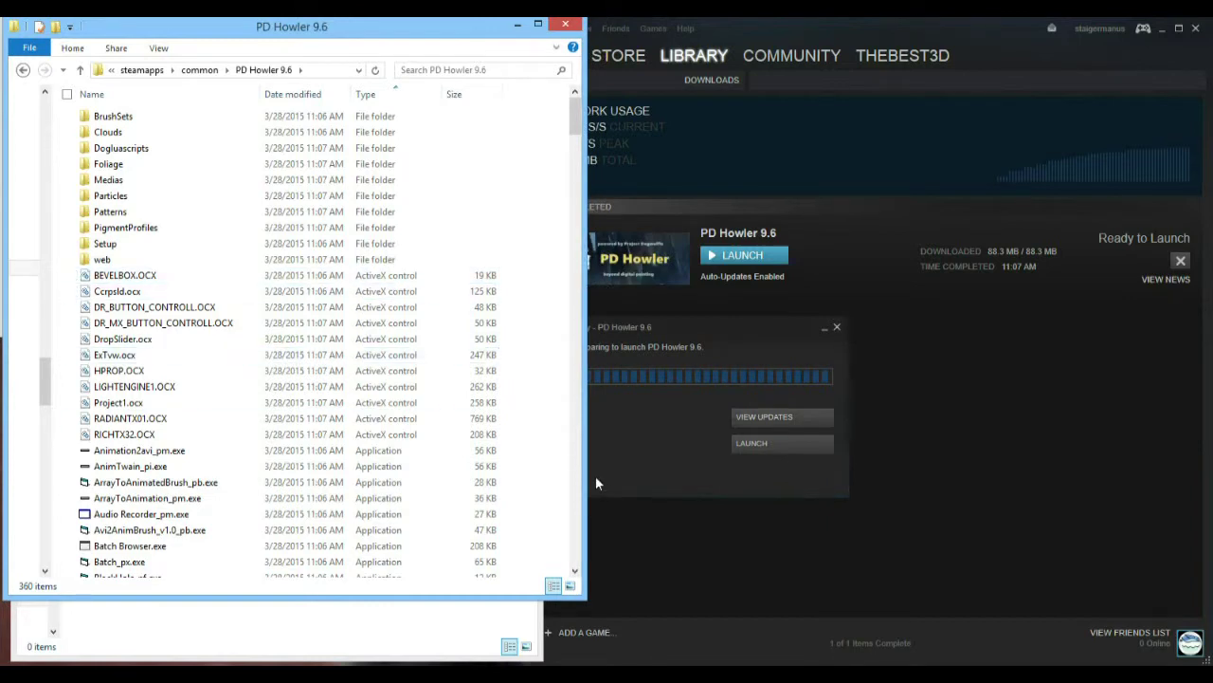
left_click_drag(576, 121, 576, 174)
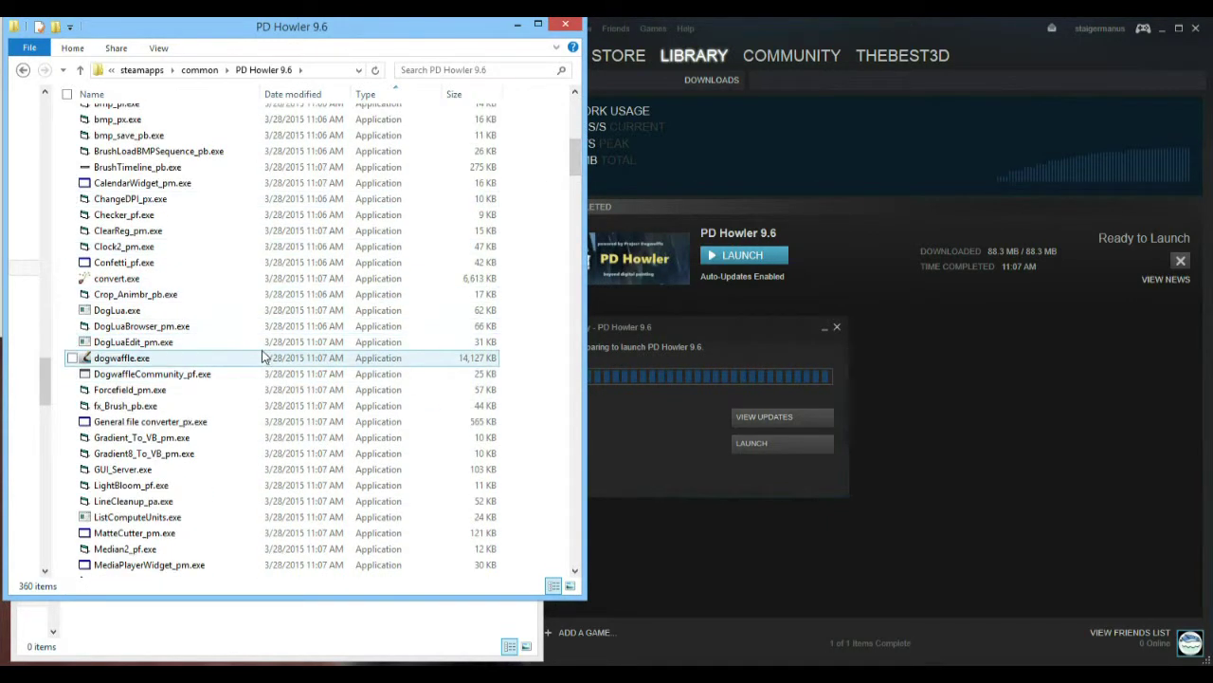
Step: Select dogwaffle.exe, launch PD Howler 9.6 from Steam's Ready dialog, and draw black loops
left_click(121, 358)
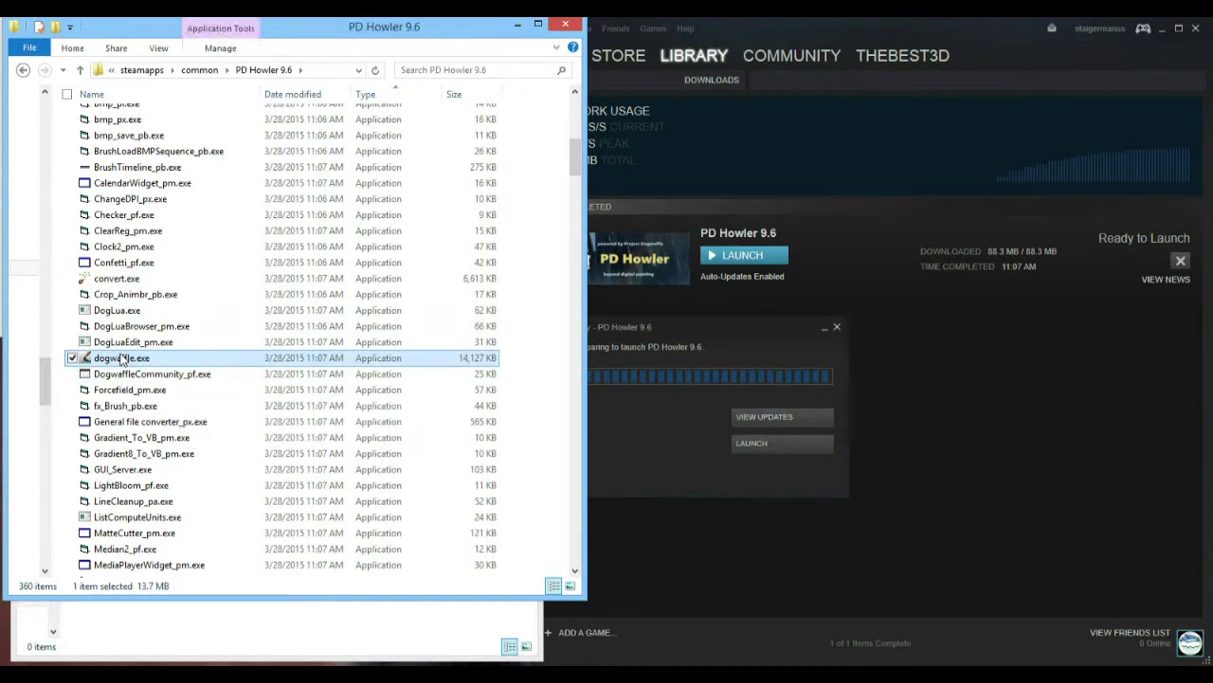
left_click(784, 323)
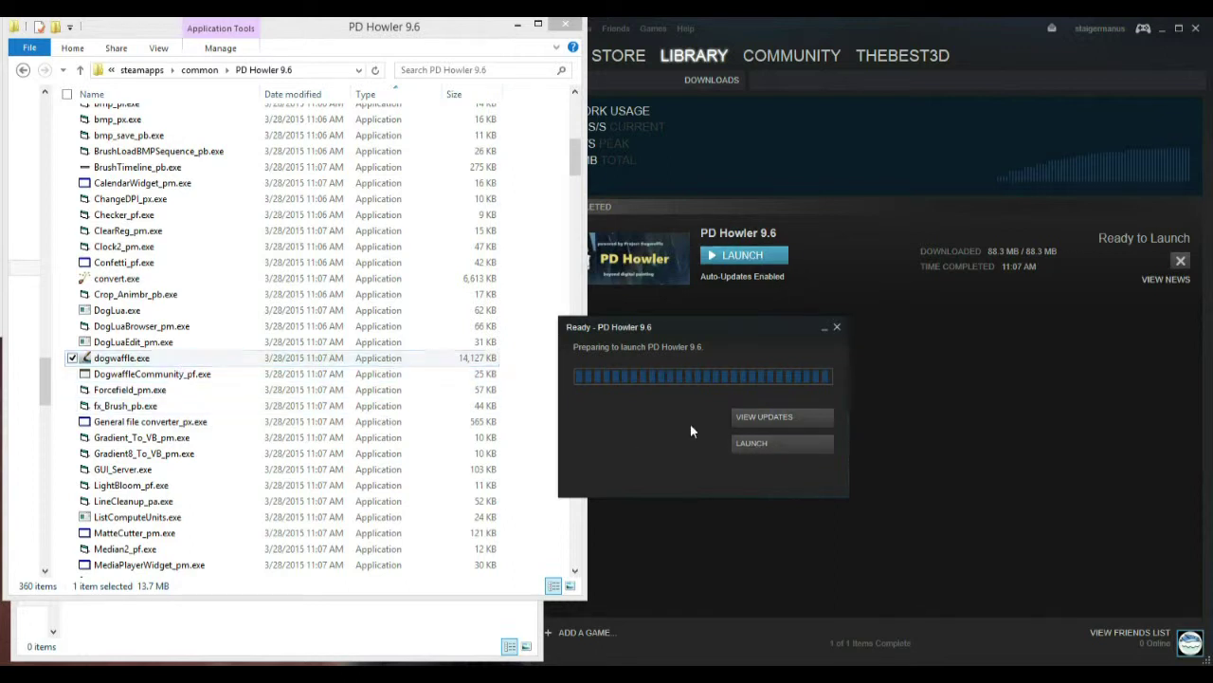
left_click(781, 444)
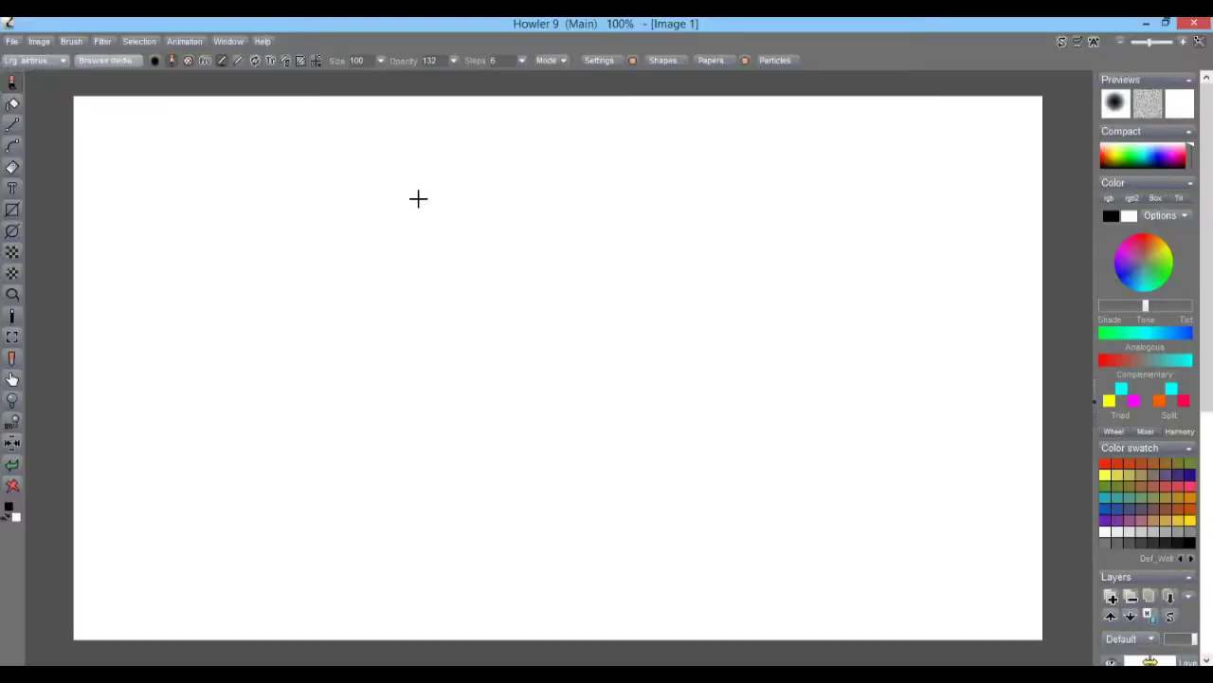
mouse_move(413, 191)
left_mouse_down()
mouse_move(531, 382)
mouse_move(360, 282)
mouse_move(479, 270)
left_mouse_up()
Step: Add more black strokes, try Adjust Value at 106 then cancel, and dismiss the email notification
mouse_move(662, 334)
left_mouse_down()
mouse_move(620, 484)
mouse_move(729, 321)
mouse_move(907, 162)
mouse_move(860, 492)
mouse_move(383, 558)
mouse_move(268, 433)
mouse_move(464, 340)
mouse_move(407, 283)
mouse_move(145, 485)
mouse_move(259, 548)
mouse_move(470, 372)
left_mouse_up()
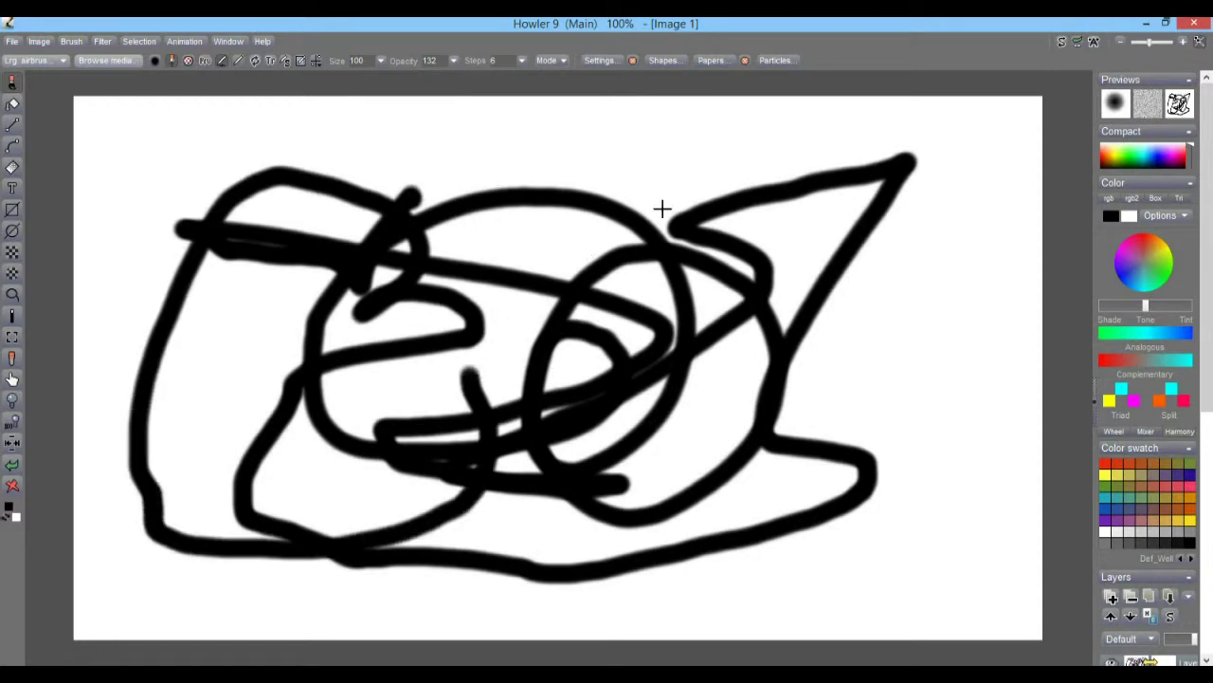
left_click(102, 41)
mouse_move(150, 75)
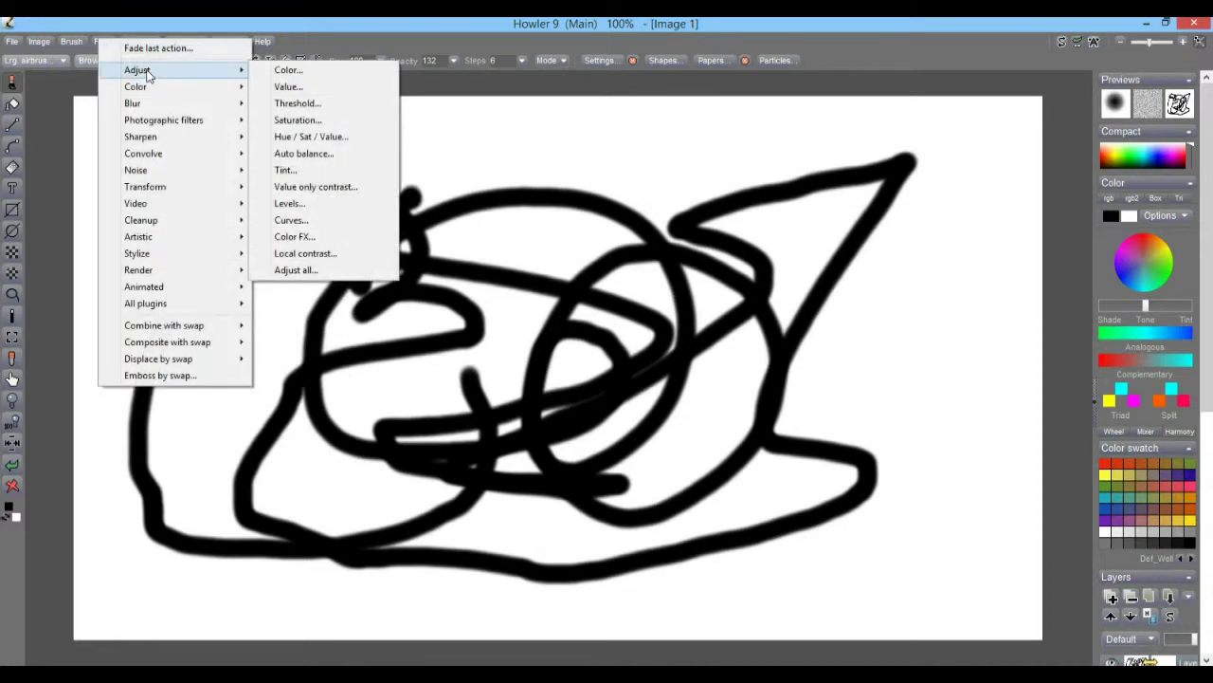
left_click(284, 86)
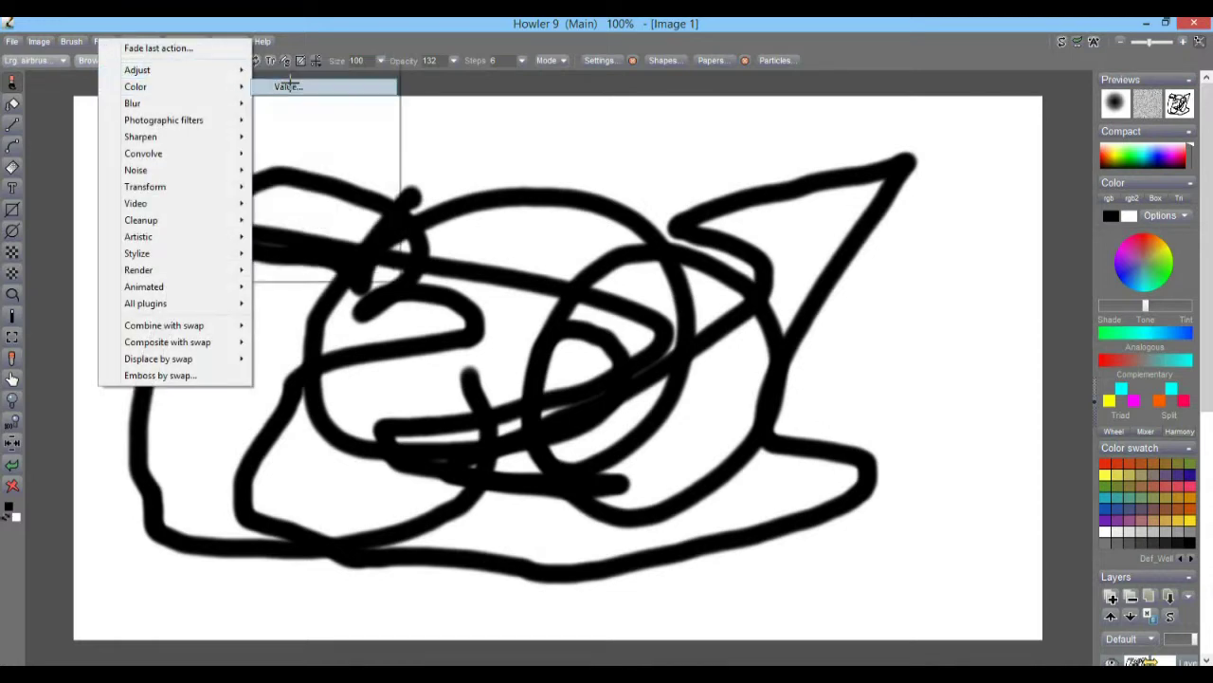
left_click_drag(729, 303, 700, 369)
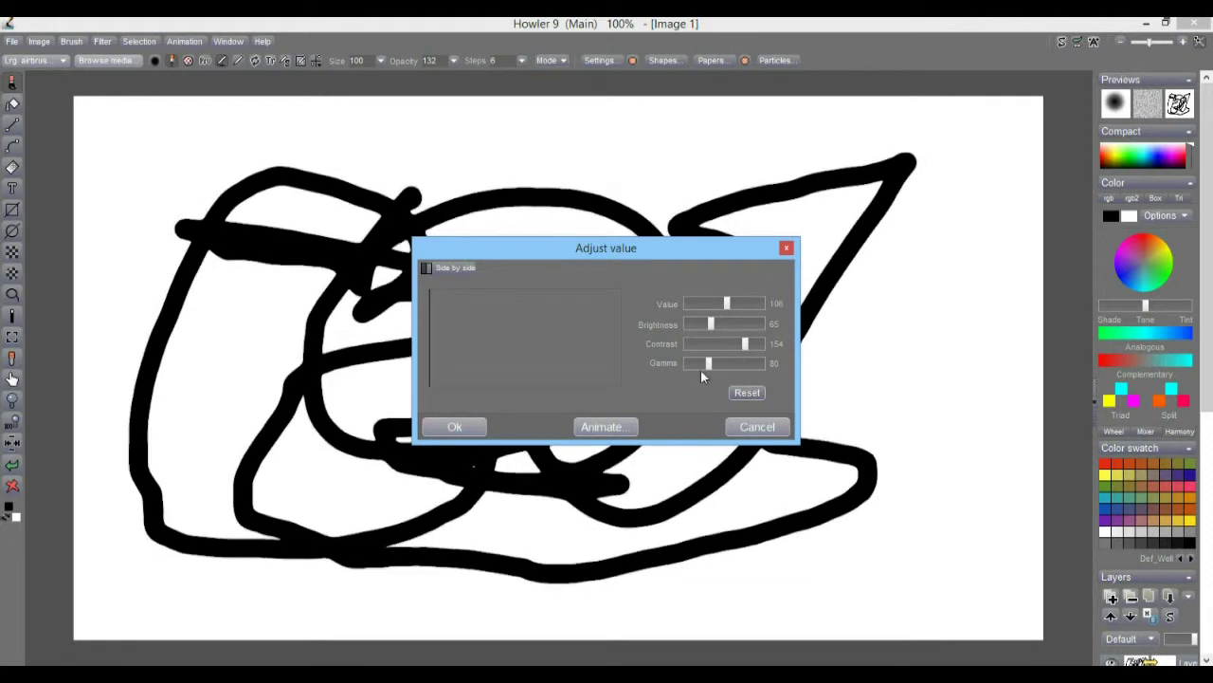
left_click(757, 427)
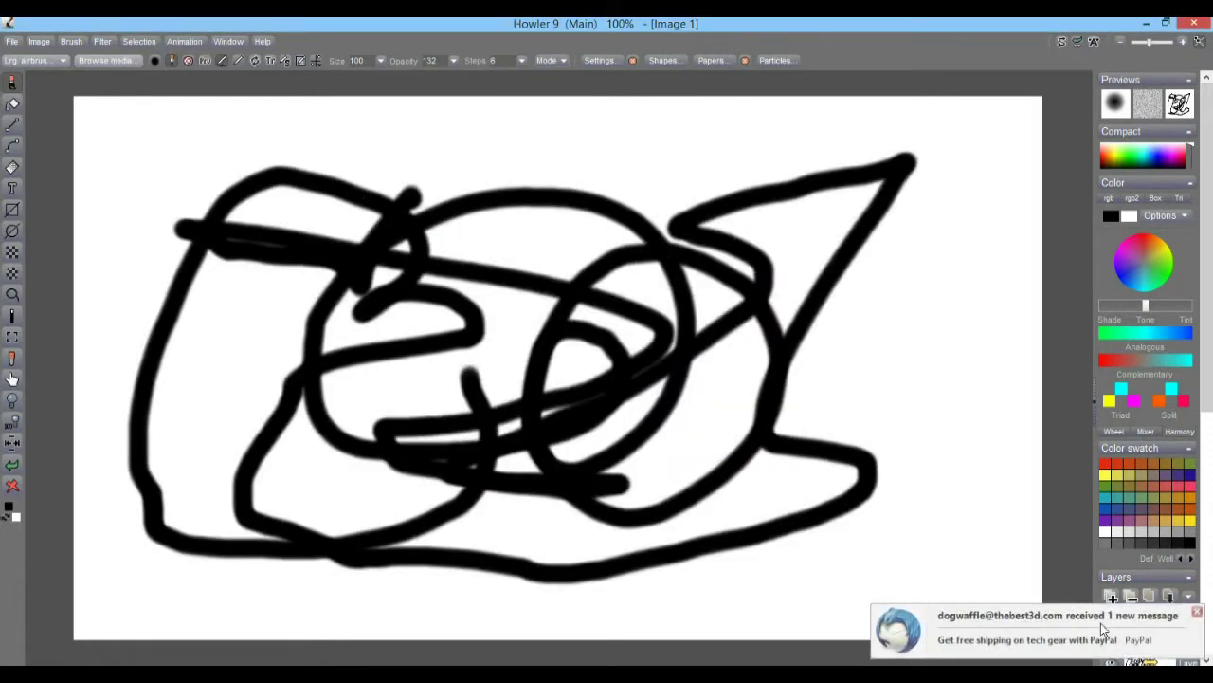
left_click(1197, 612)
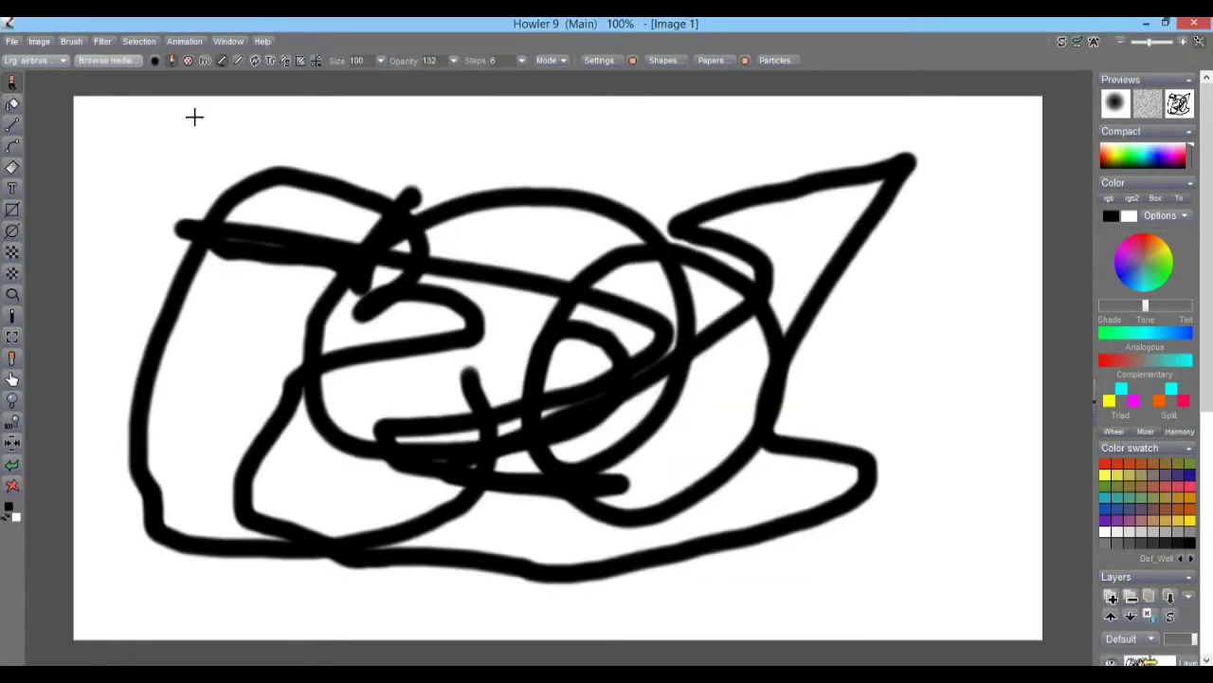
Step: Tint the canvas light green with Adjust Color (Red 78, Green 157), add a loop, and quit
left_click(114, 41)
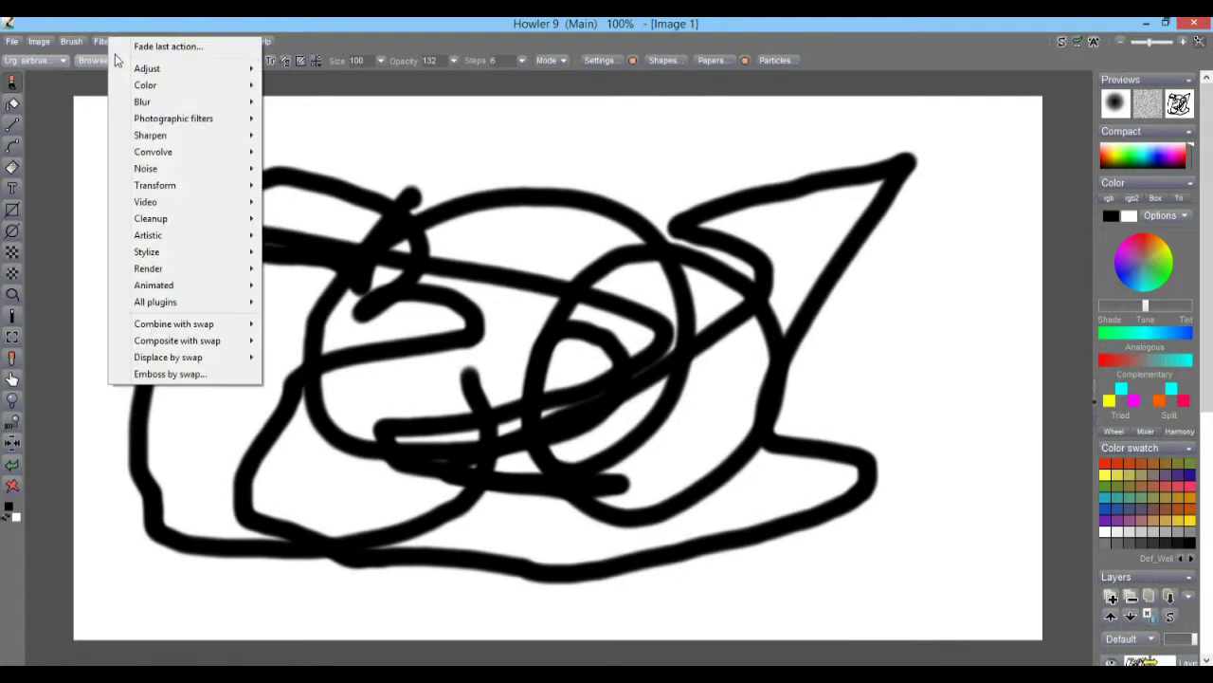
mouse_move(190, 188)
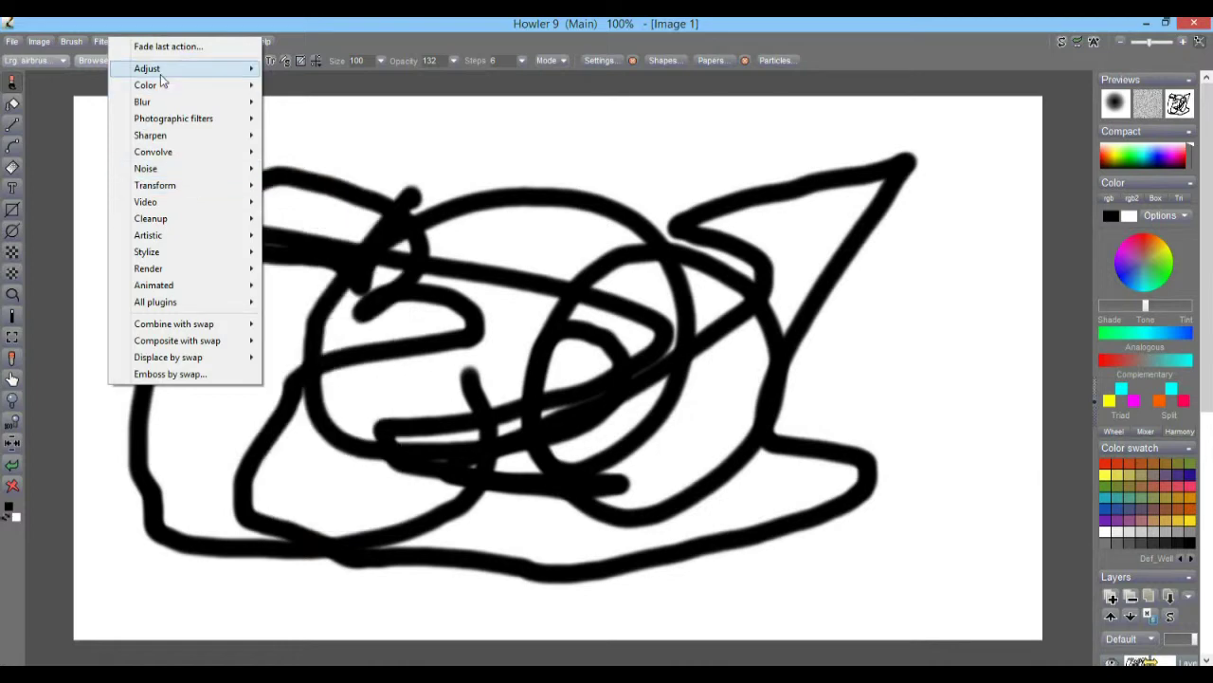
mouse_move(162, 75)
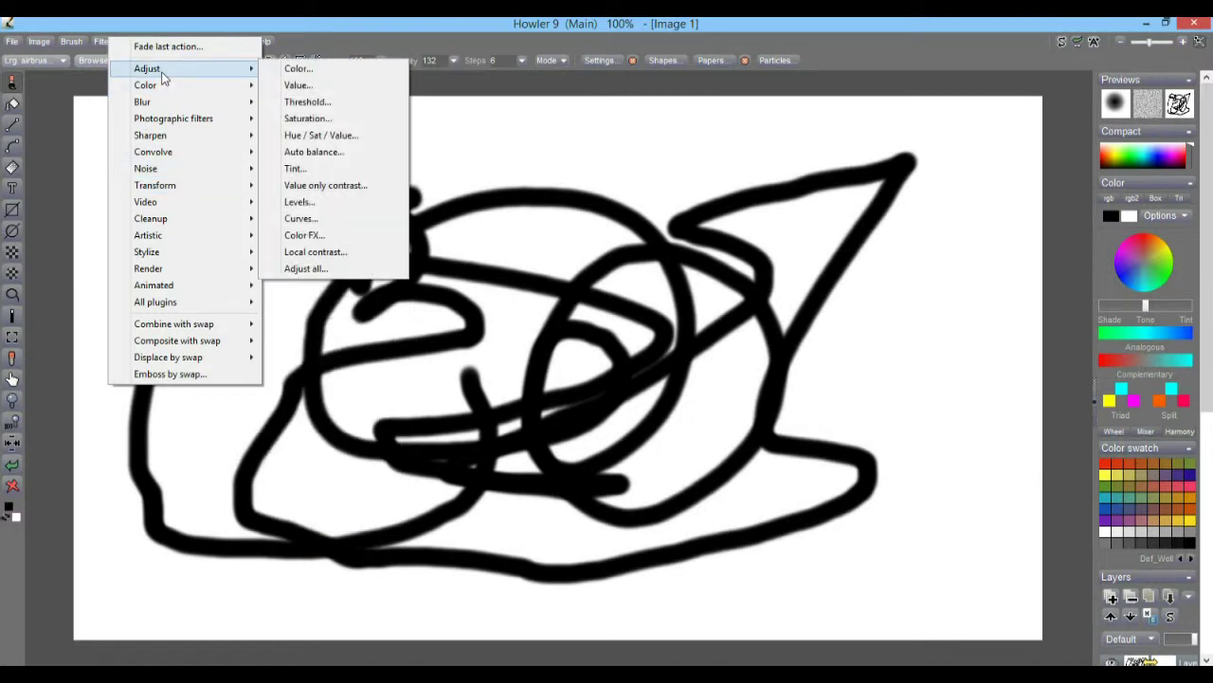
left_click(303, 70)
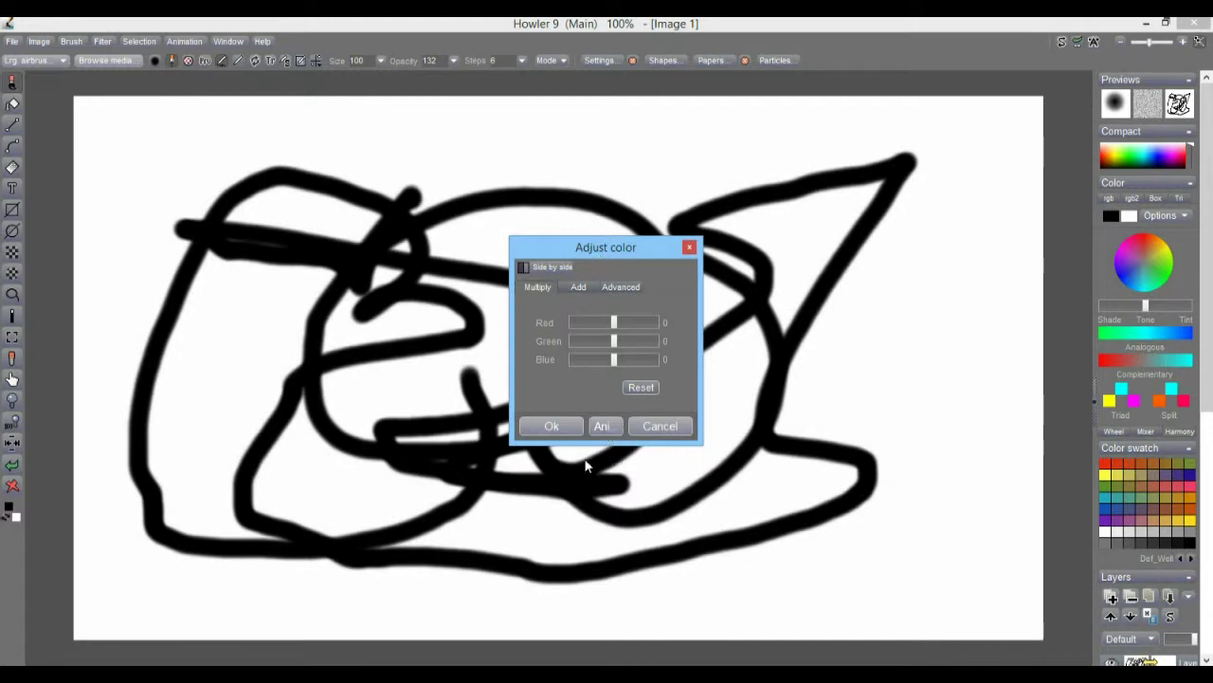
left_click_drag(619, 340, 602, 360)
left_click(553, 426)
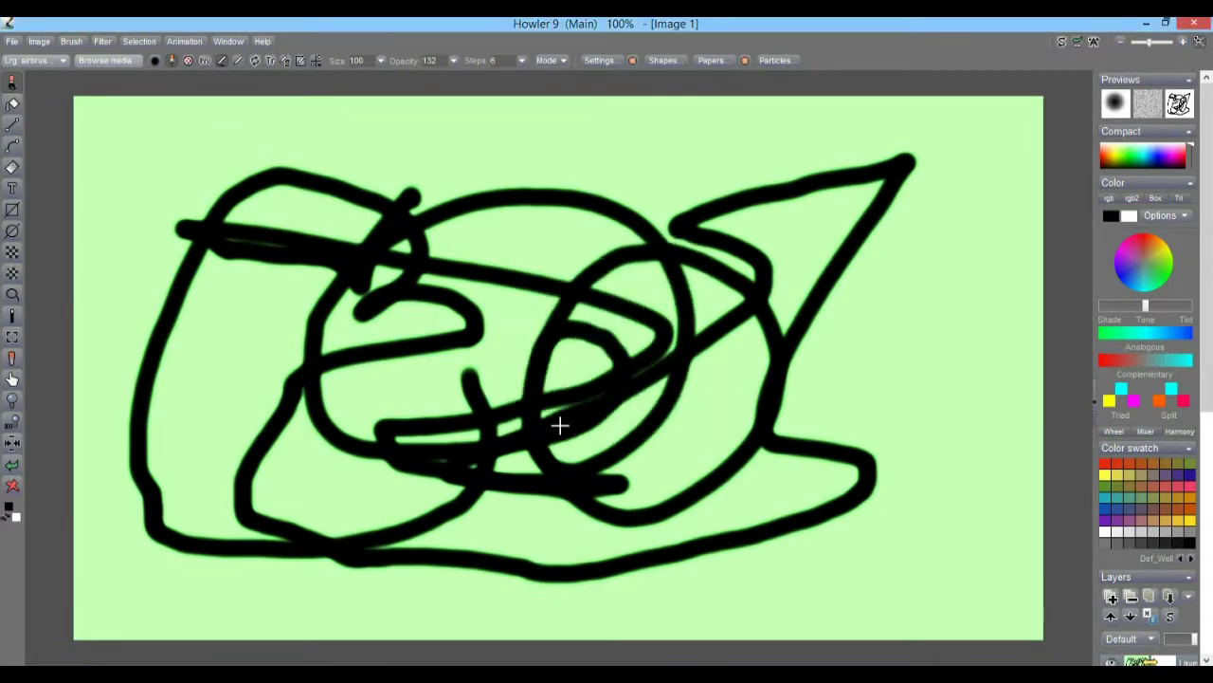
mouse_move(768, 212)
left_mouse_down()
mouse_move(672, 401)
mouse_move(801, 372)
left_mouse_up()
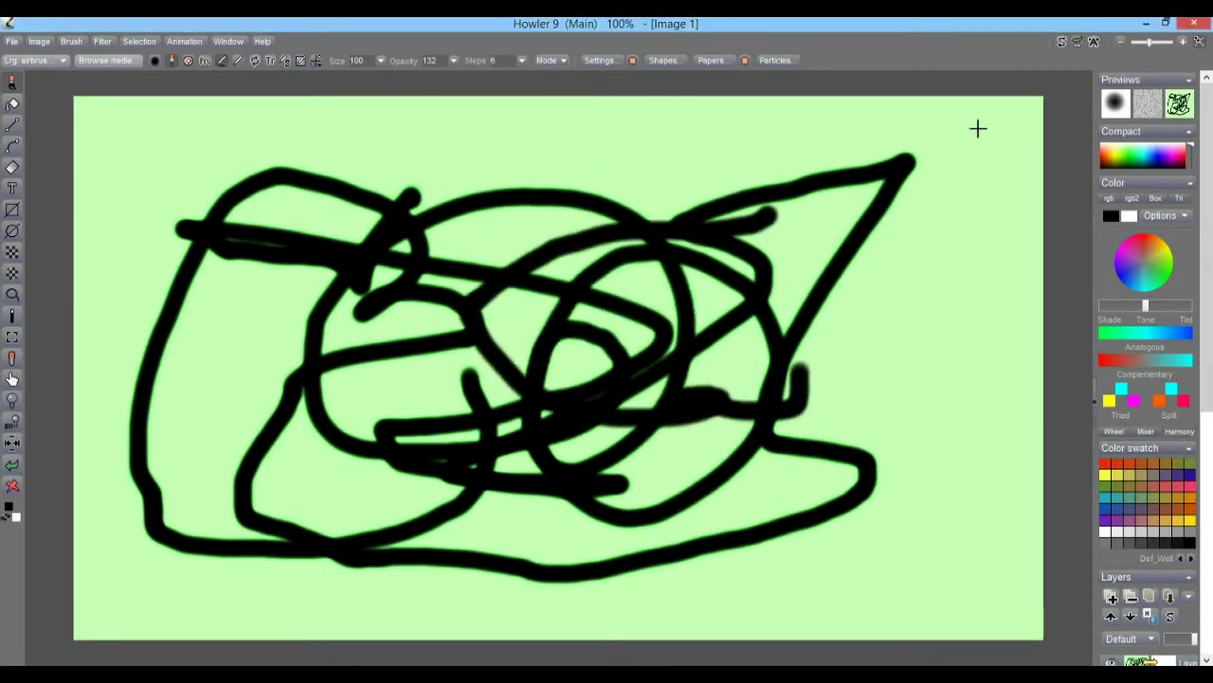
left_click(1196, 24)
Step: Quit Howler, run dogwaffle.exe once as administrator, then quit it again
left_click(520, 421)
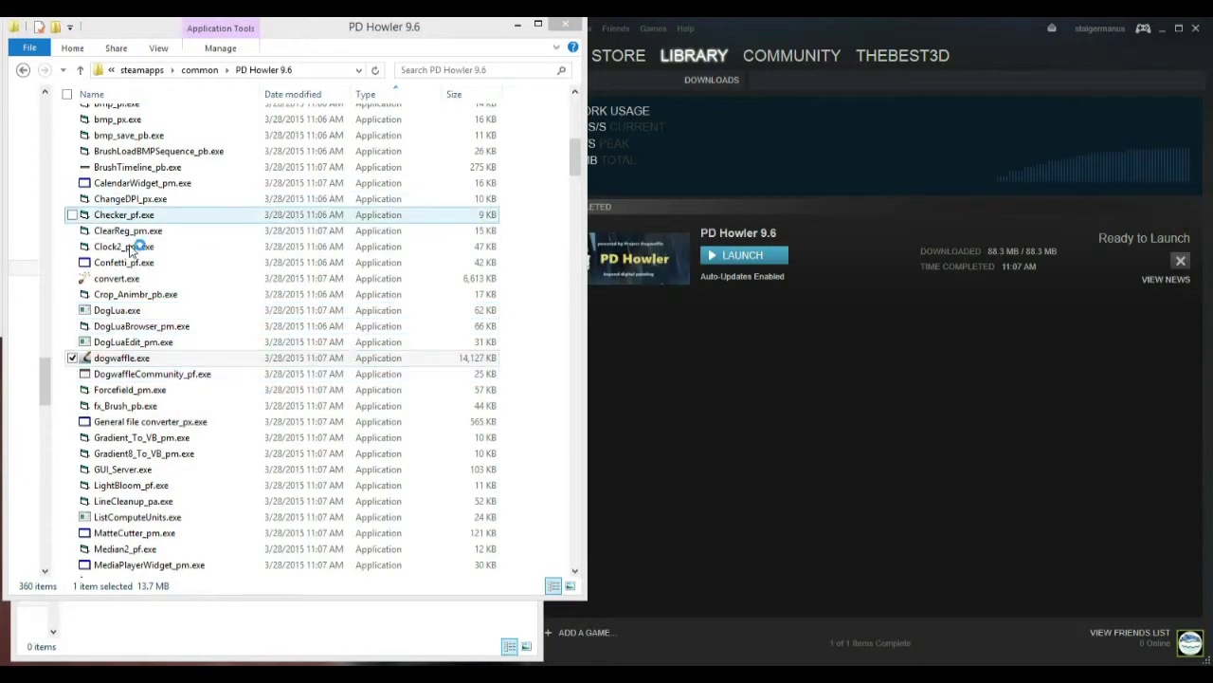
right_click(124, 363)
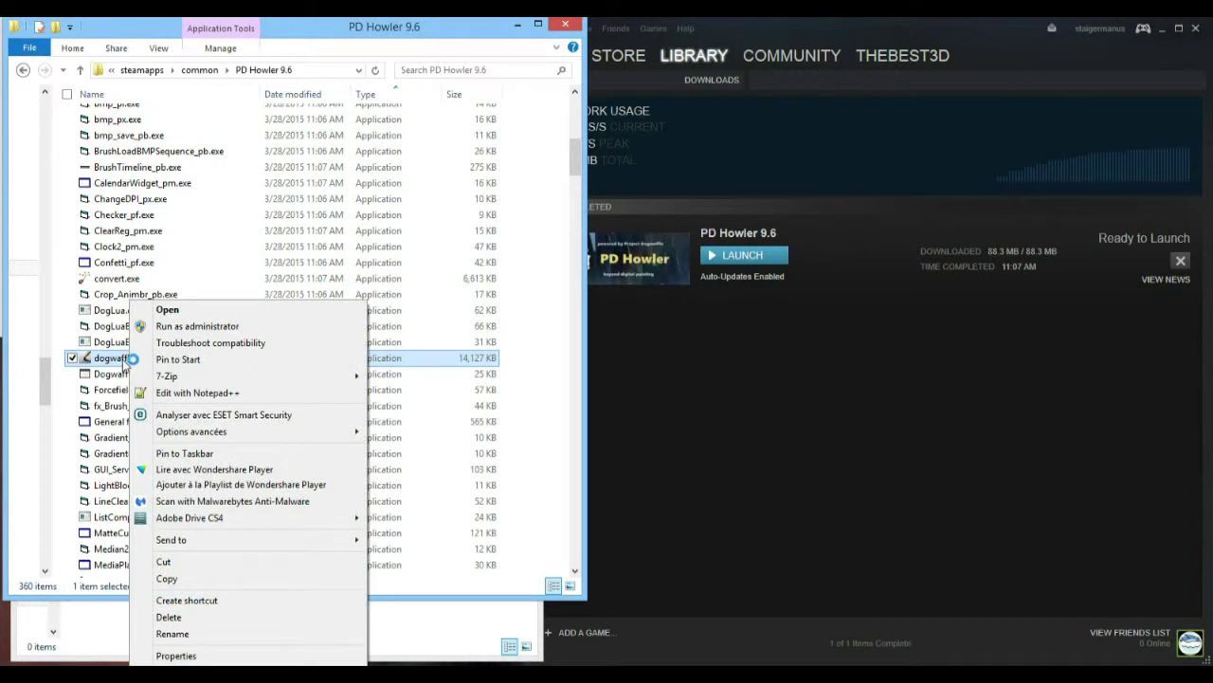
left_click(230, 327)
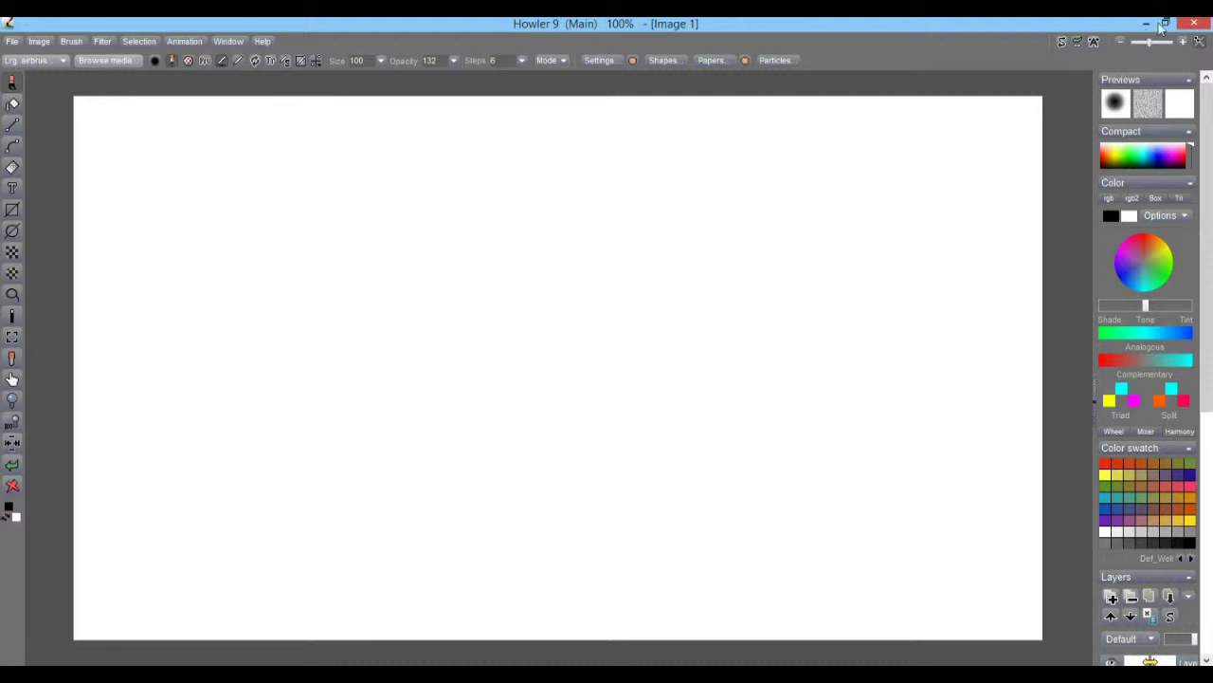
left_click(1193, 23)
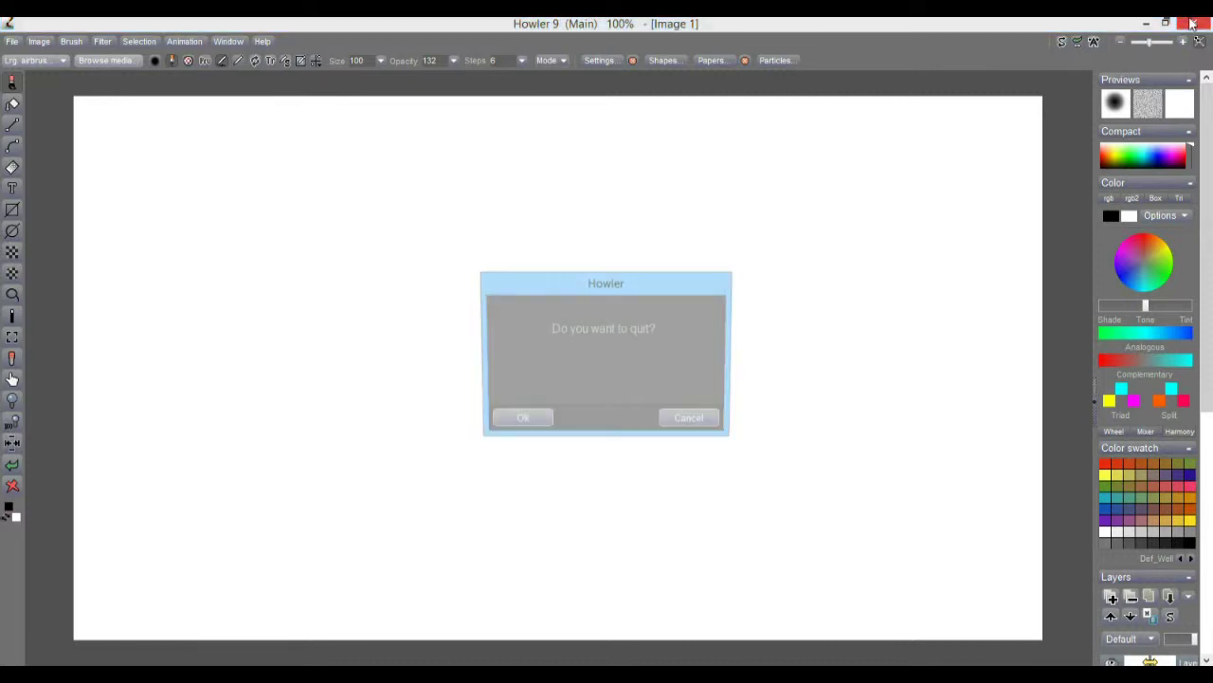
left_click(517, 411)
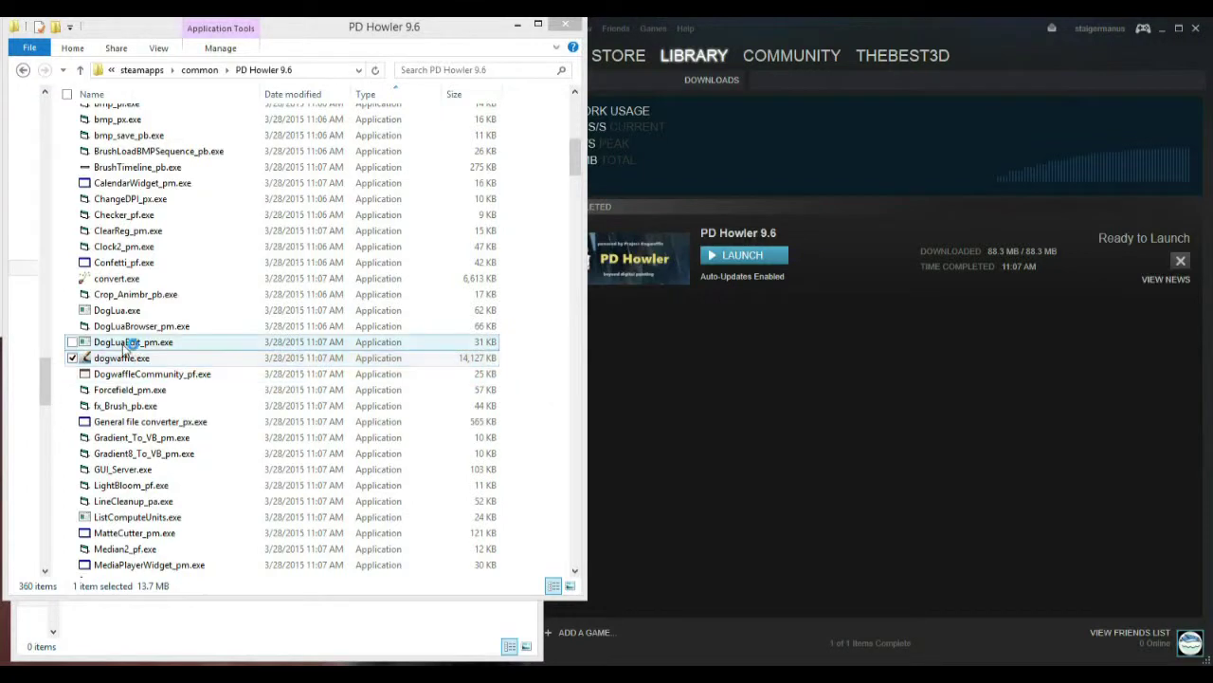
Step: Widen the Explorer folder window, then un-snap Steam and maximize it to full screen
left_click_drag(591, 195, 1038, 360)
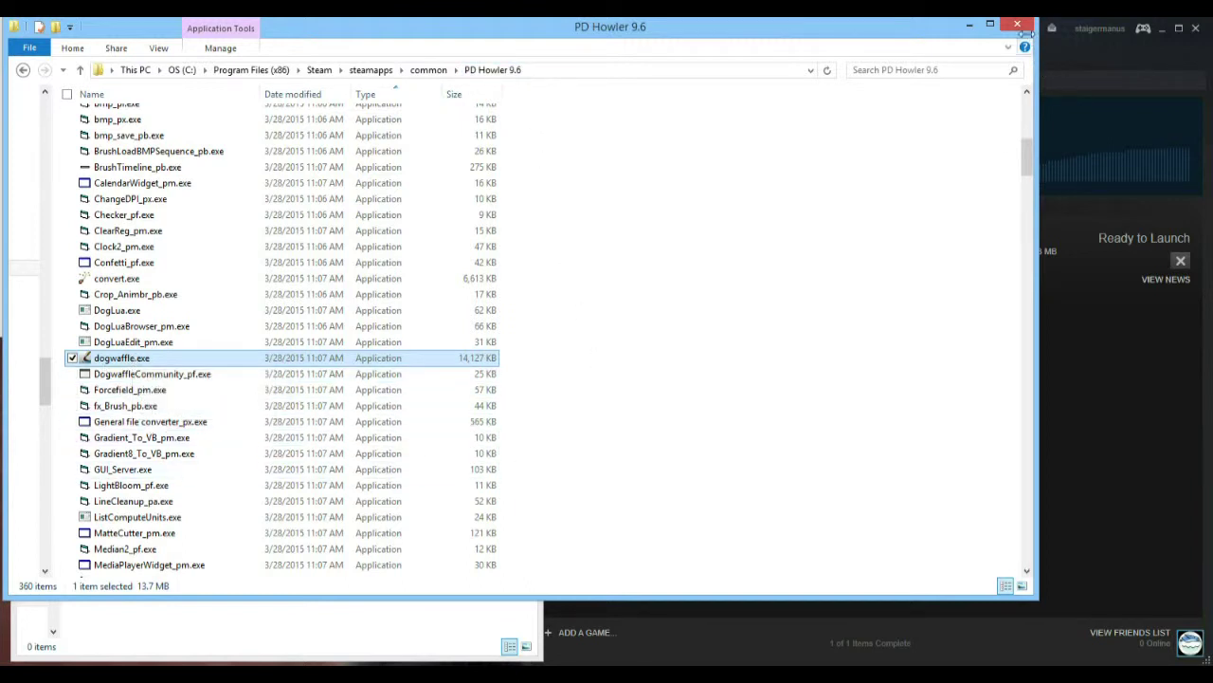
left_click(1098, 74)
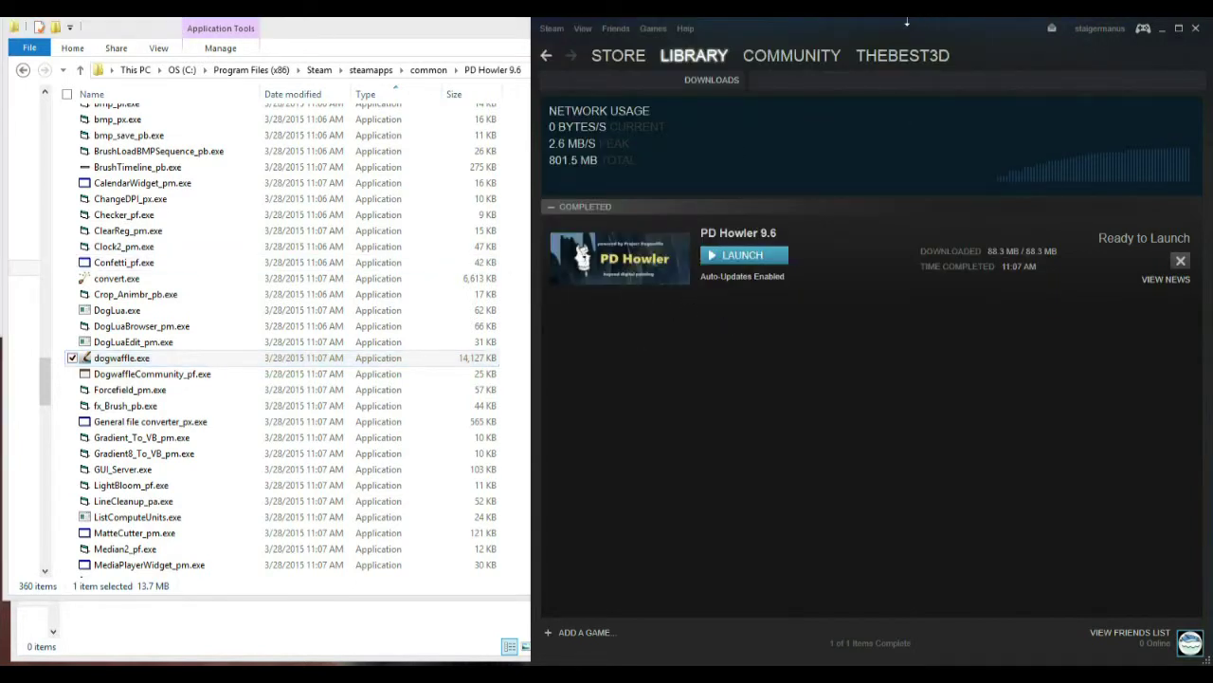
left_click_drag(903, 25, 778, 158)
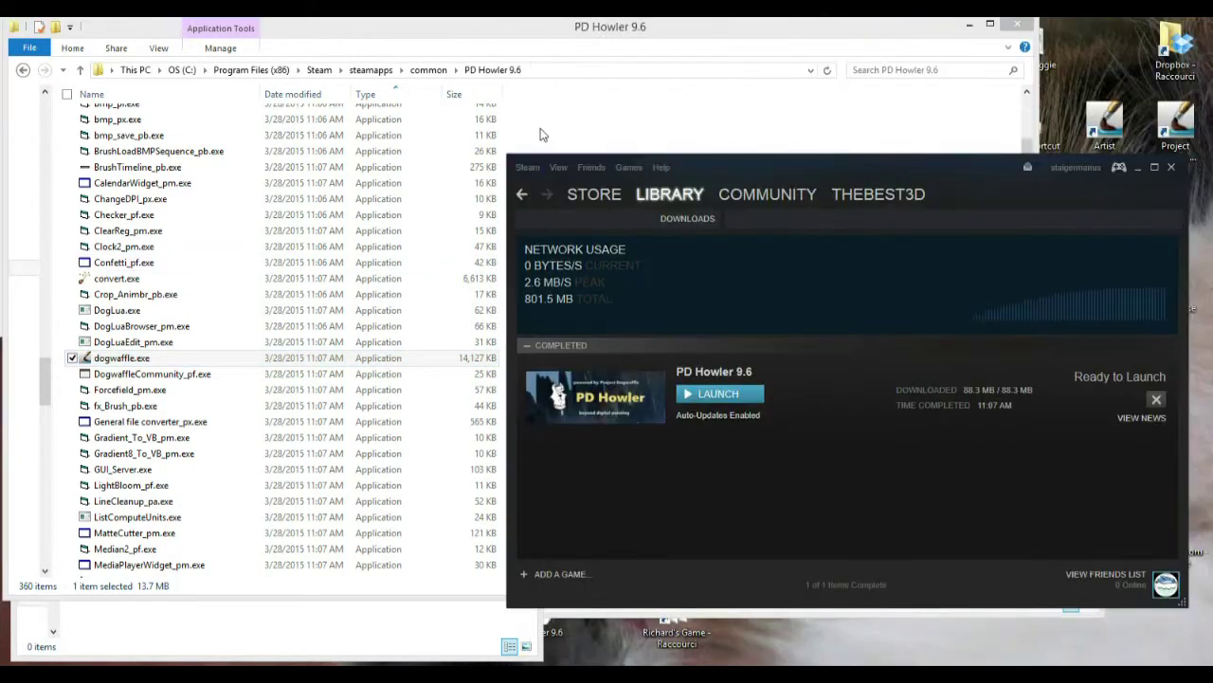
double_click(779, 161)
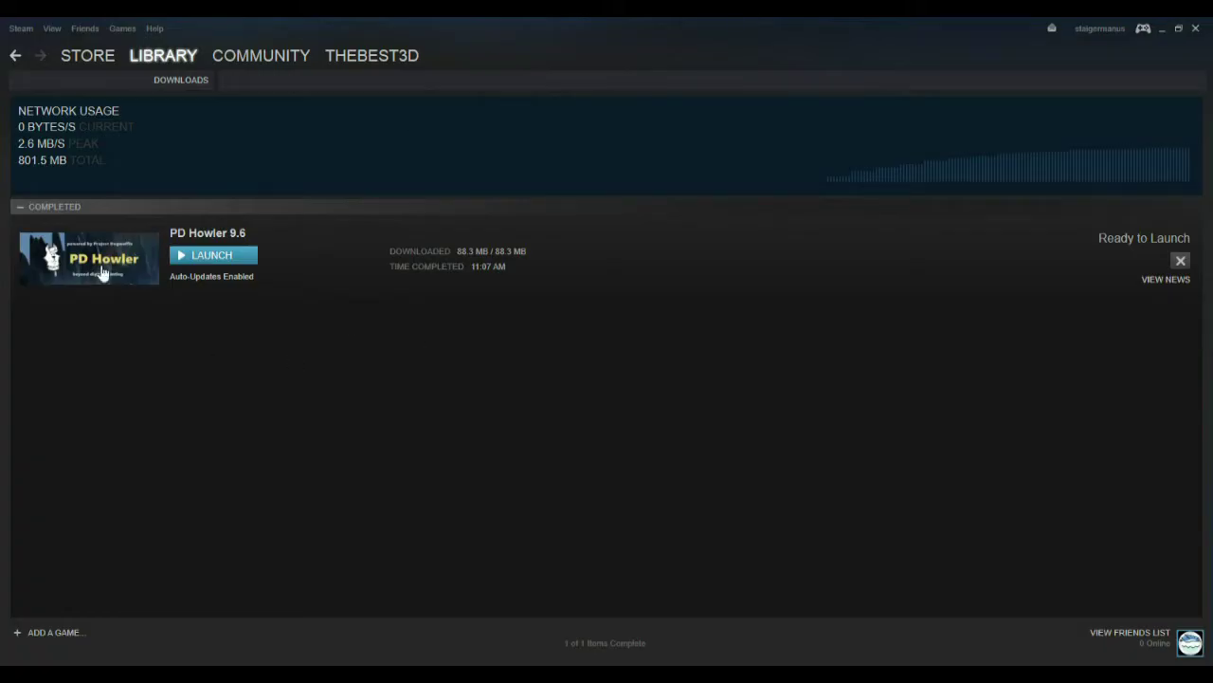
Step: Launch PD Howler 9.6 from Steam's software library and switch to the FX gradient tool
mouse_move(180, 58)
left_click(172, 93)
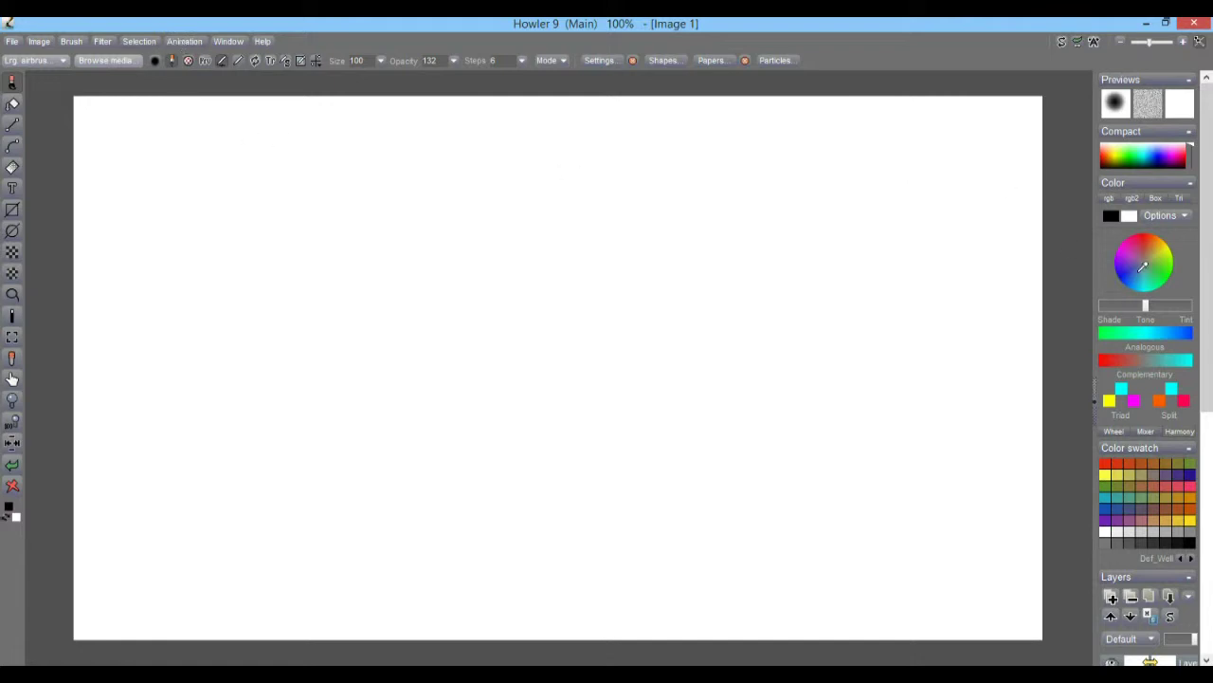
left_click(12, 167)
Step: Pick the yellow-to-purple preset gradient and draw a black filled rectangle across the canvas centre
right_click(12, 167)
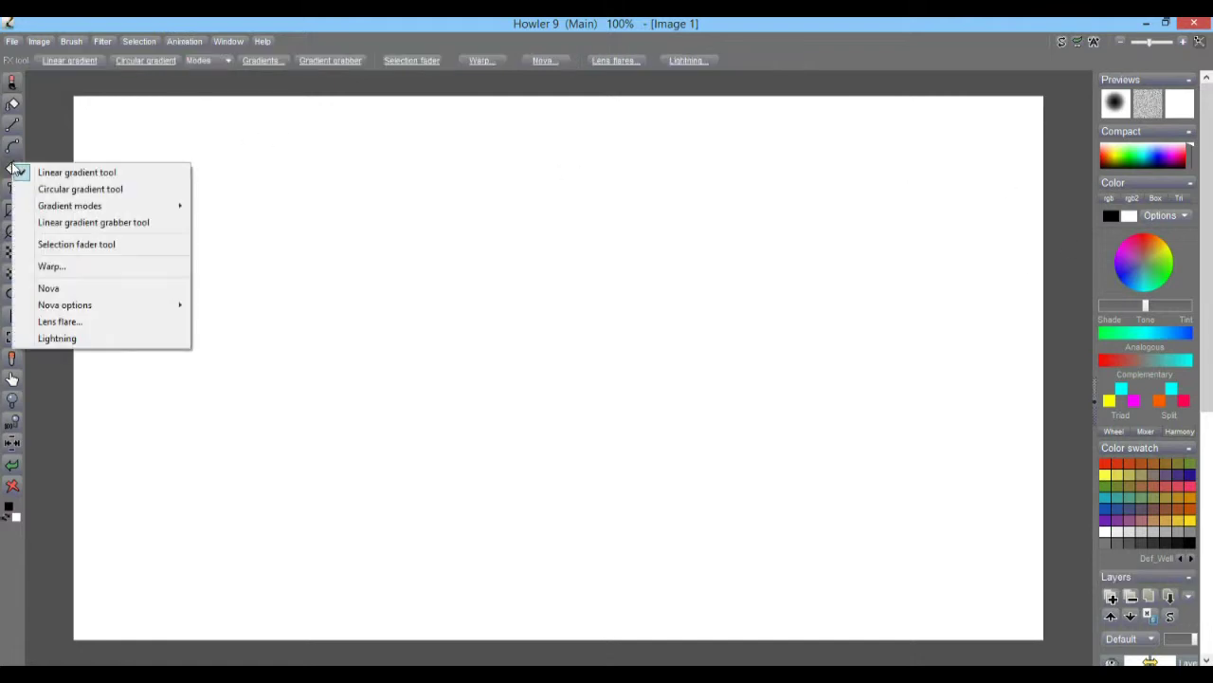
left_click(266, 63)
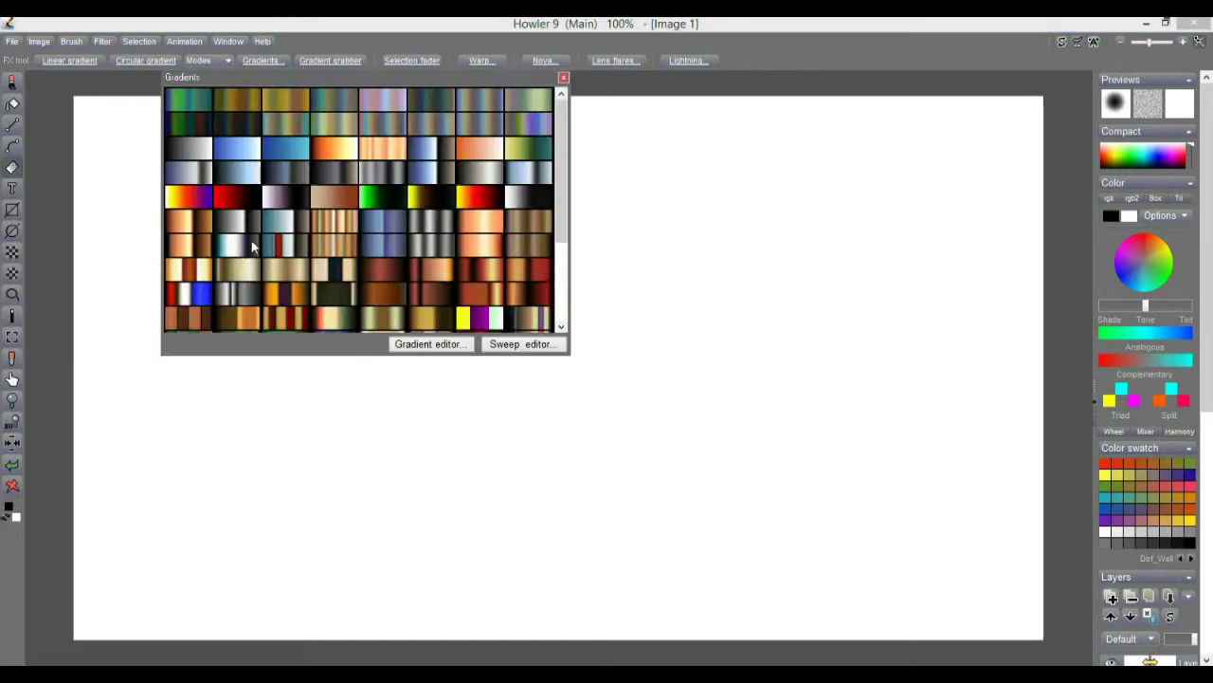
left_click(189, 197)
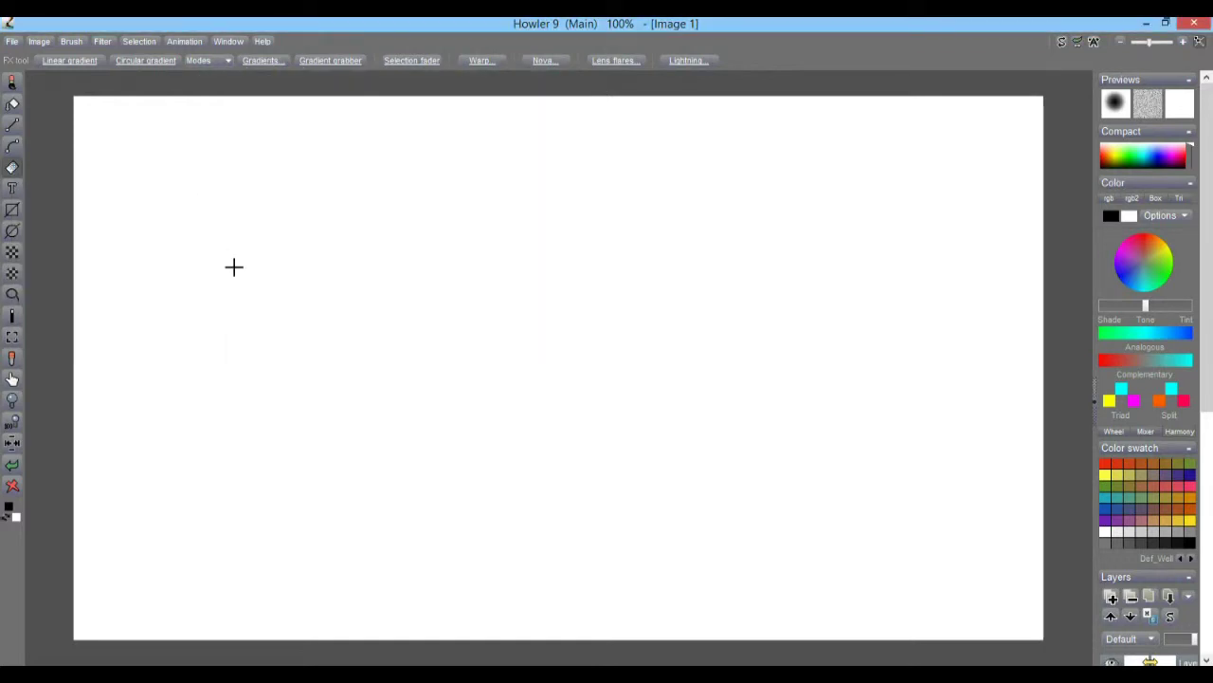
left_click(14, 168)
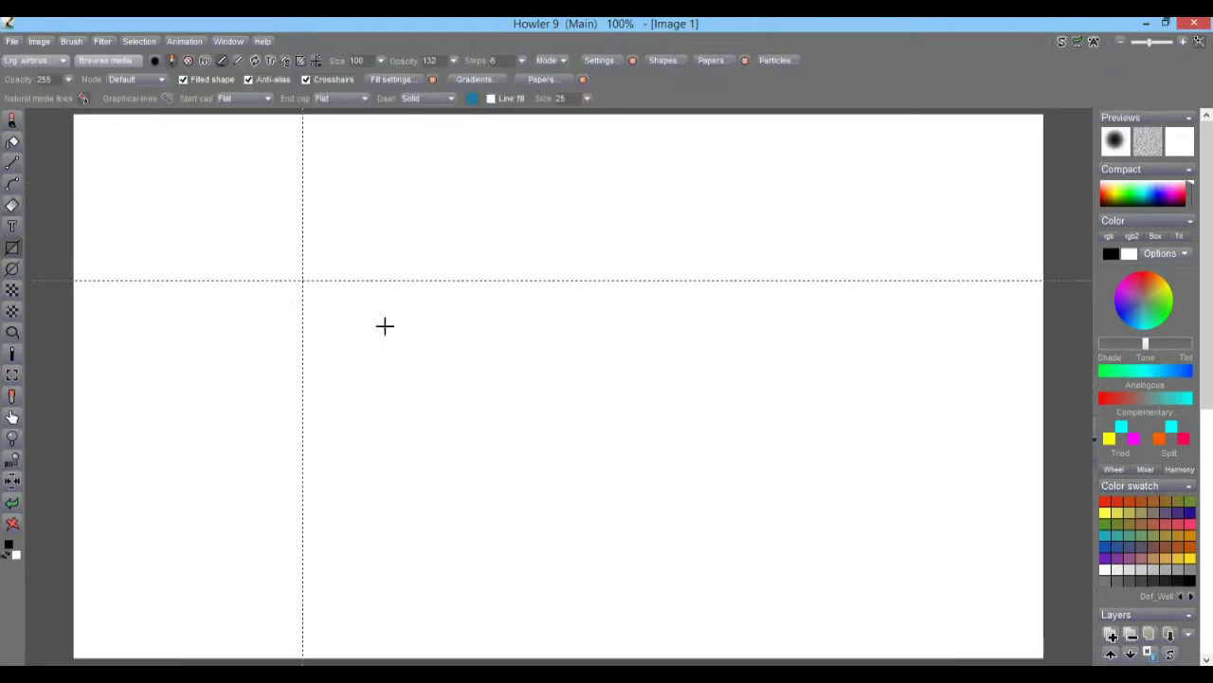
left_click_drag(225, 231, 981, 503)
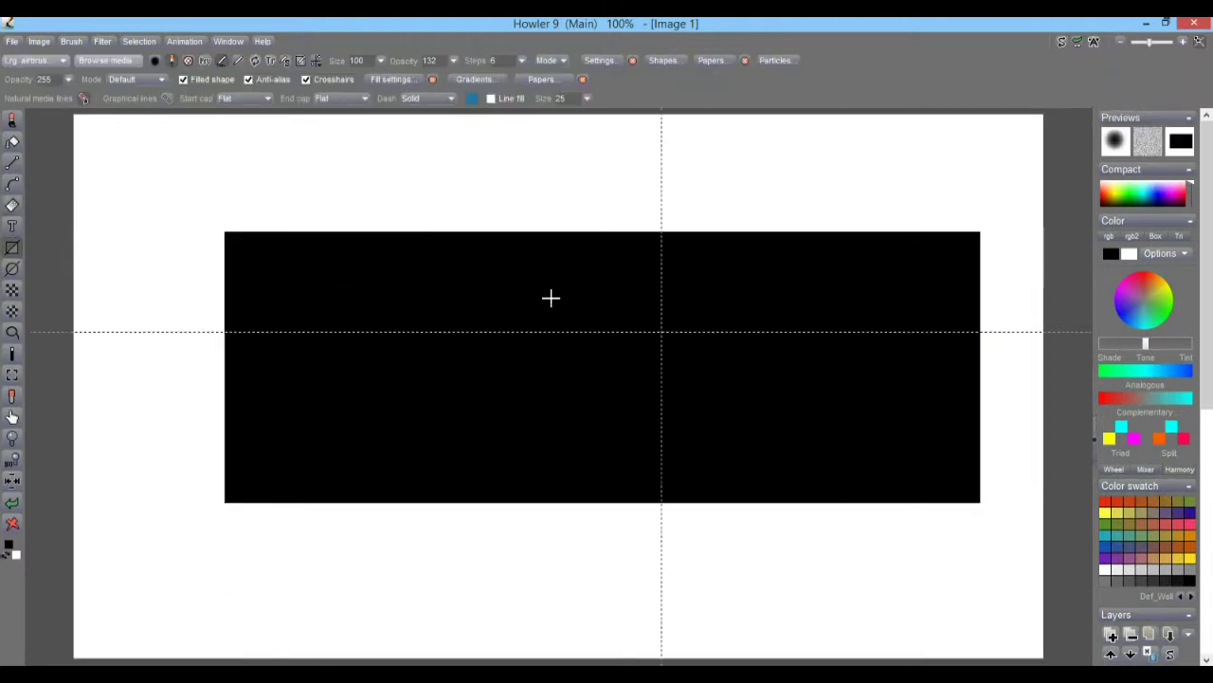
Step: Set shape fill to Horizontal gradient and draw five overlapping gradient rectangles
left_click(384, 80)
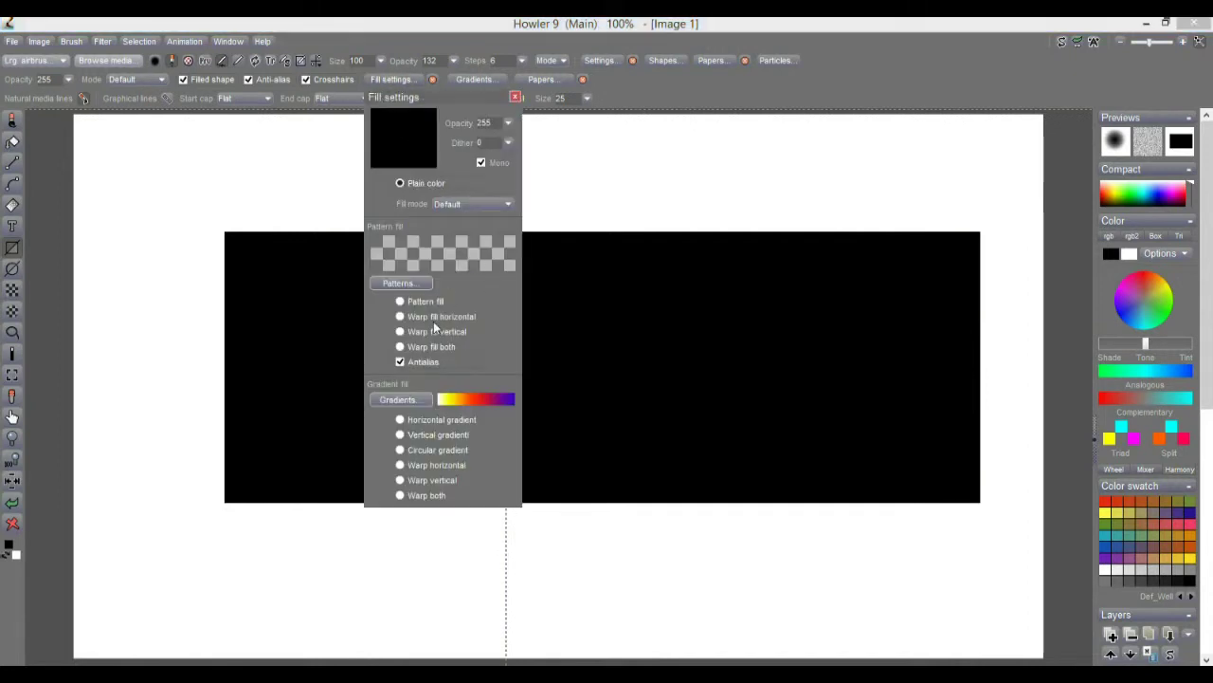
left_click(414, 400)
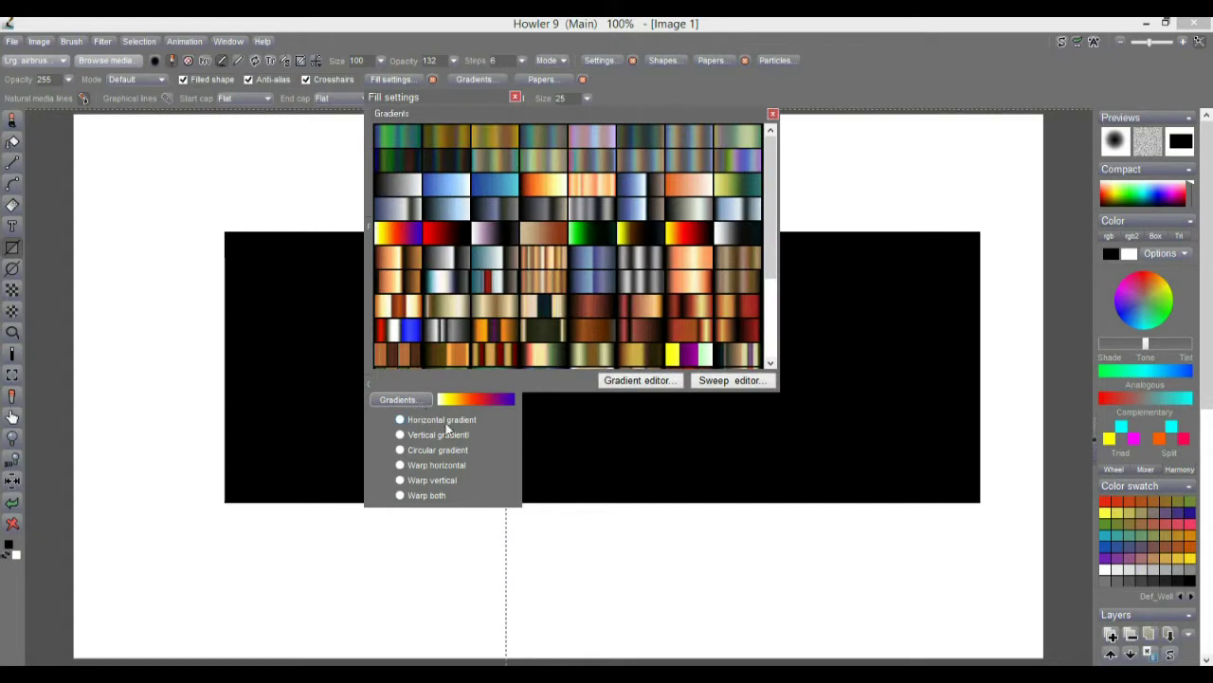
left_click(405, 420)
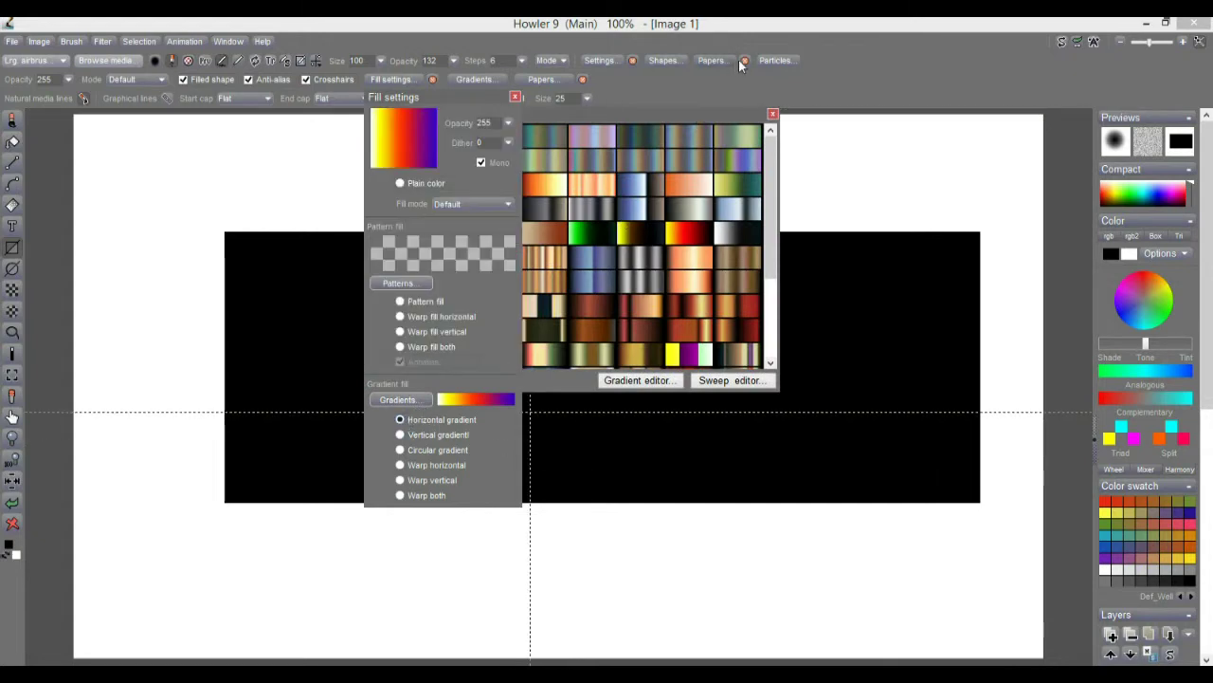
left_click(773, 115)
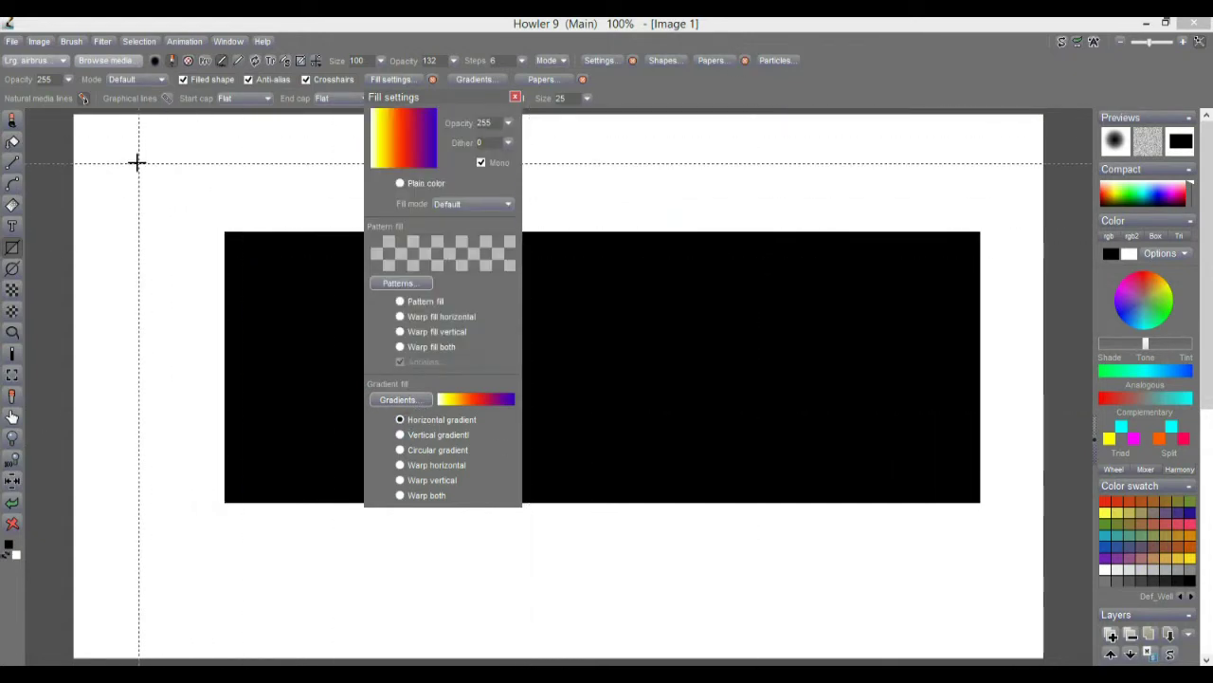
left_click_drag(142, 163, 823, 349)
left_click(514, 96)
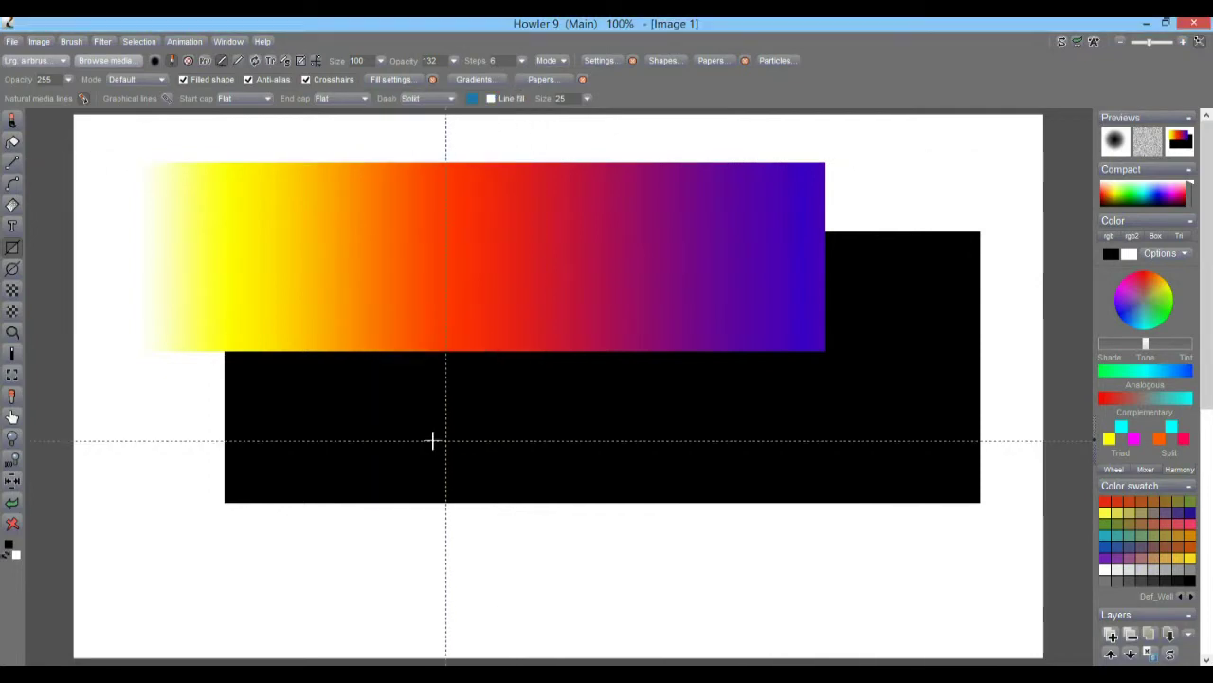
left_click_drag(311, 599, 413, 214)
left_click_drag(628, 585, 899, 243)
left_click_drag(511, 430, 1043, 623)
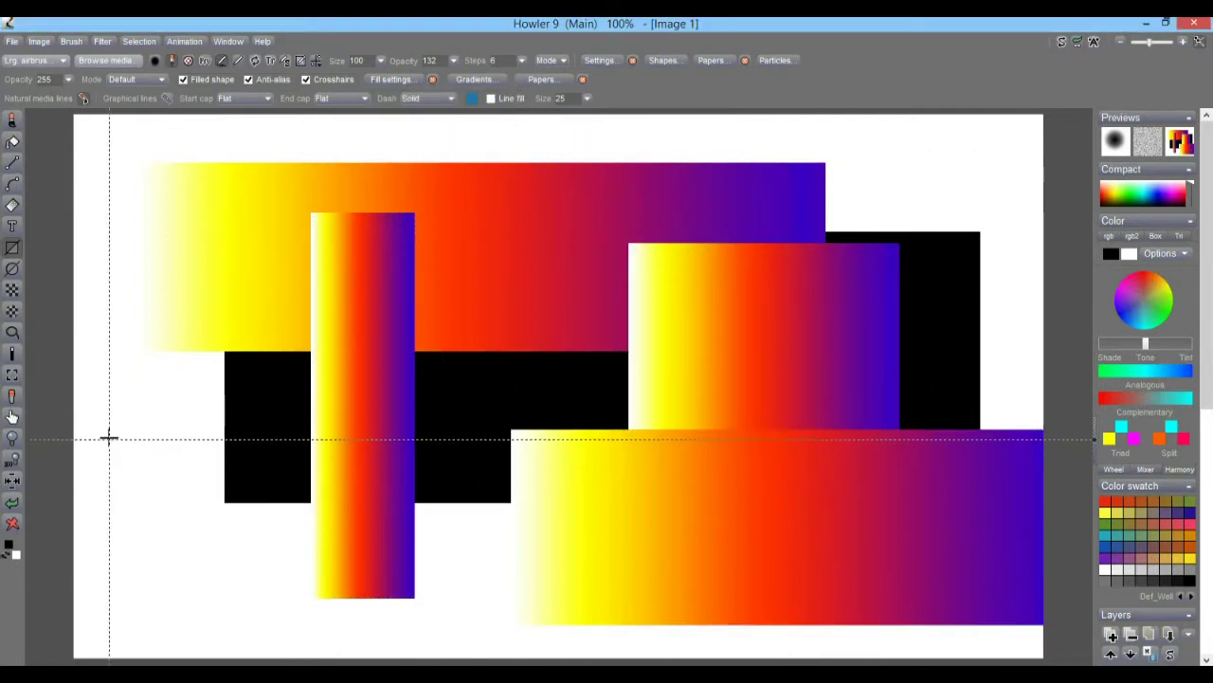
left_click_drag(116, 437, 466, 575)
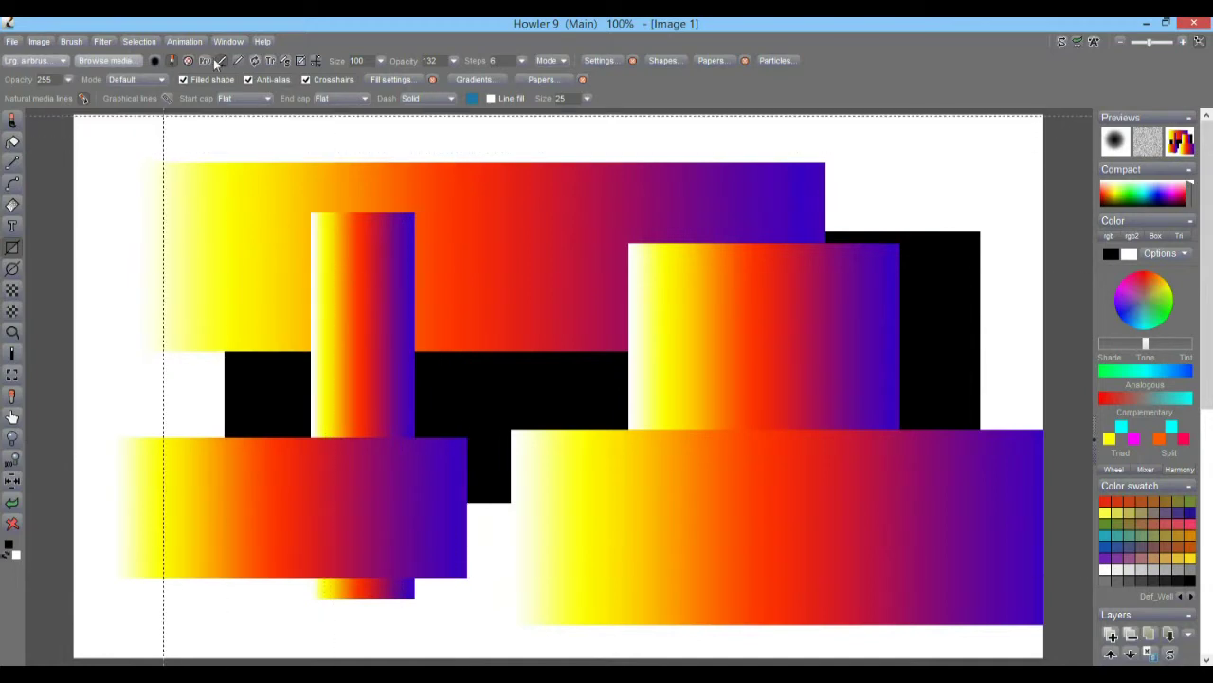
left_click(105, 42)
Step: In Filter > Adjust > Color, change the Multiply red level, then switch through Add to Advanced
mouse_move(192, 77)
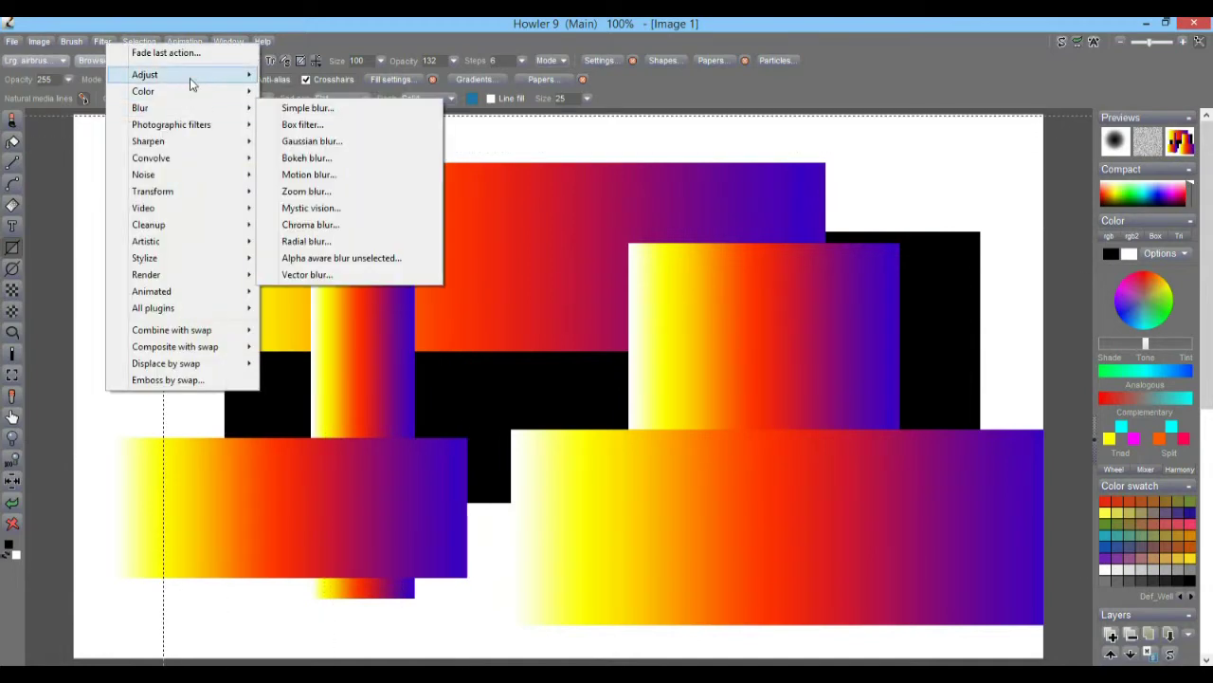
left_click(295, 74)
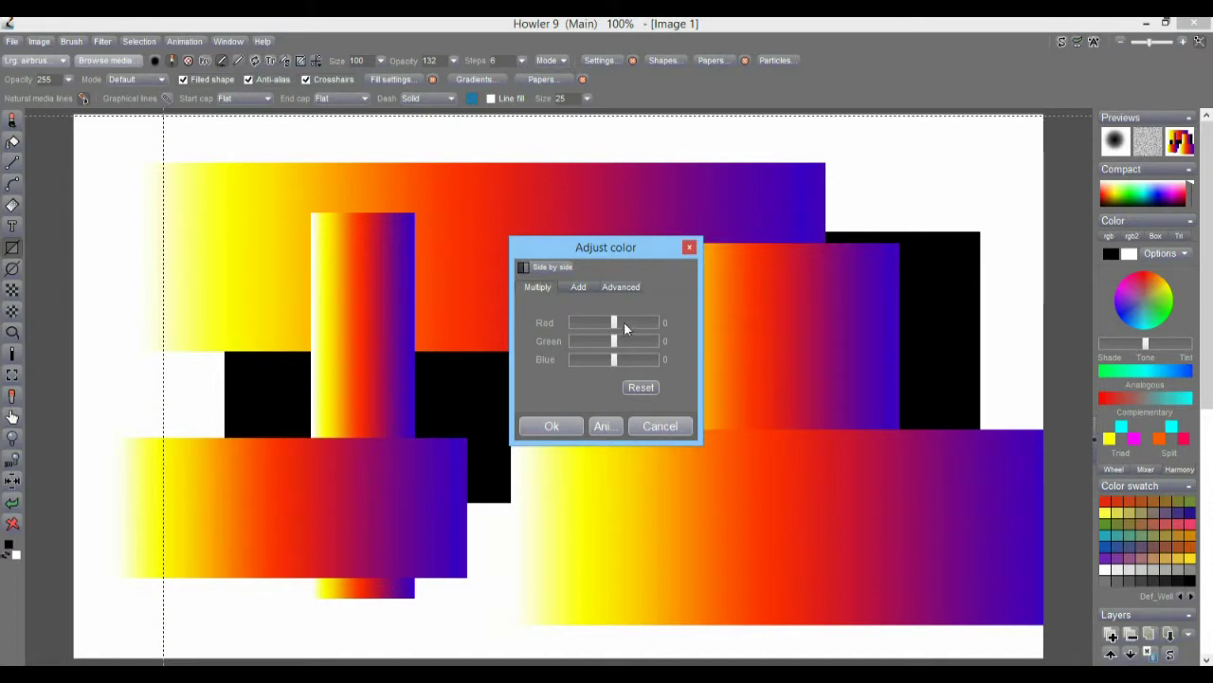
mouse_move(624, 322)
left_mouse_down()
mouse_move(637, 326)
mouse_move(587, 320)
mouse_move(654, 342)
mouse_move(573, 337)
mouse_move(647, 342)
mouse_move(610, 341)
left_mouse_up()
left_click(576, 286)
left_click(621, 286)
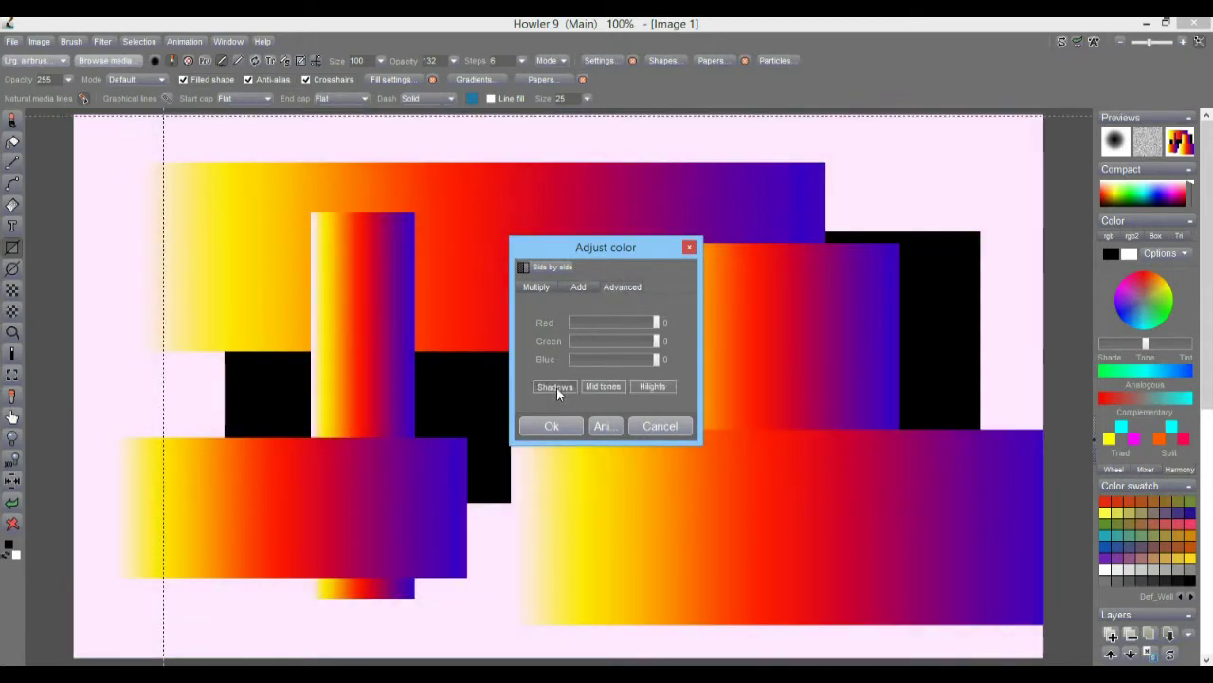
Step: Lower the red and adjust the green for the Shadows
left_click(603, 386)
left_click(644, 388)
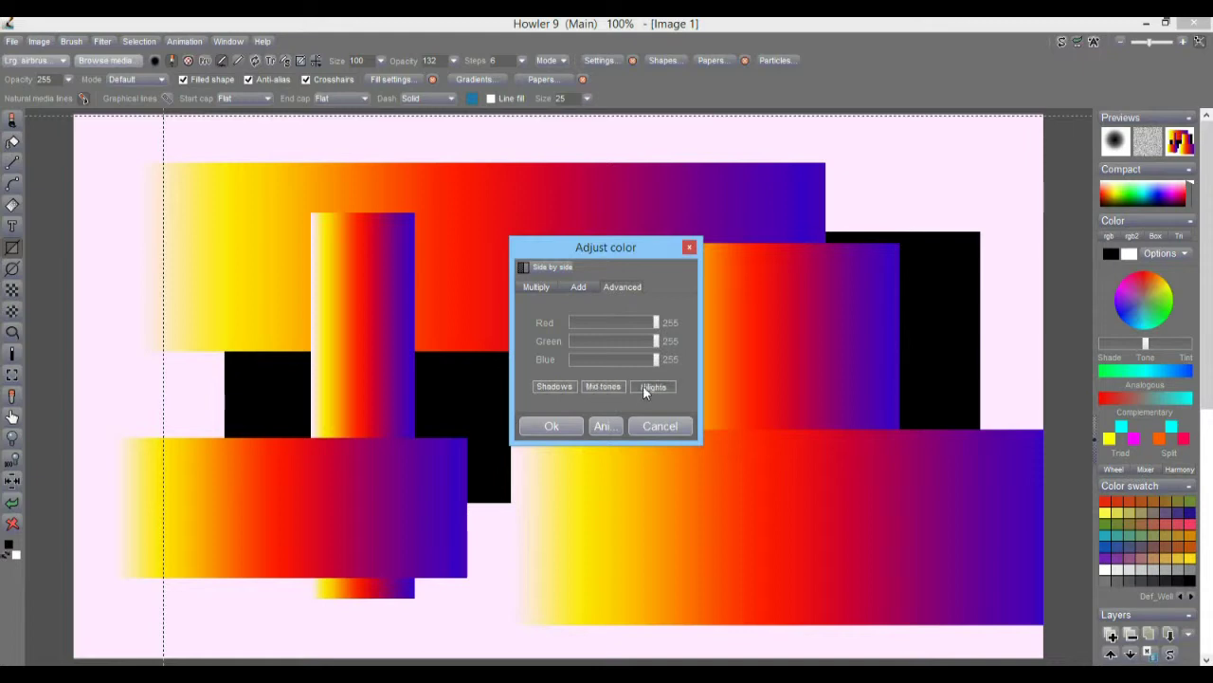
left_click(555, 389)
left_click_drag(643, 323, 594, 323)
left_click_drag(654, 340, 607, 359)
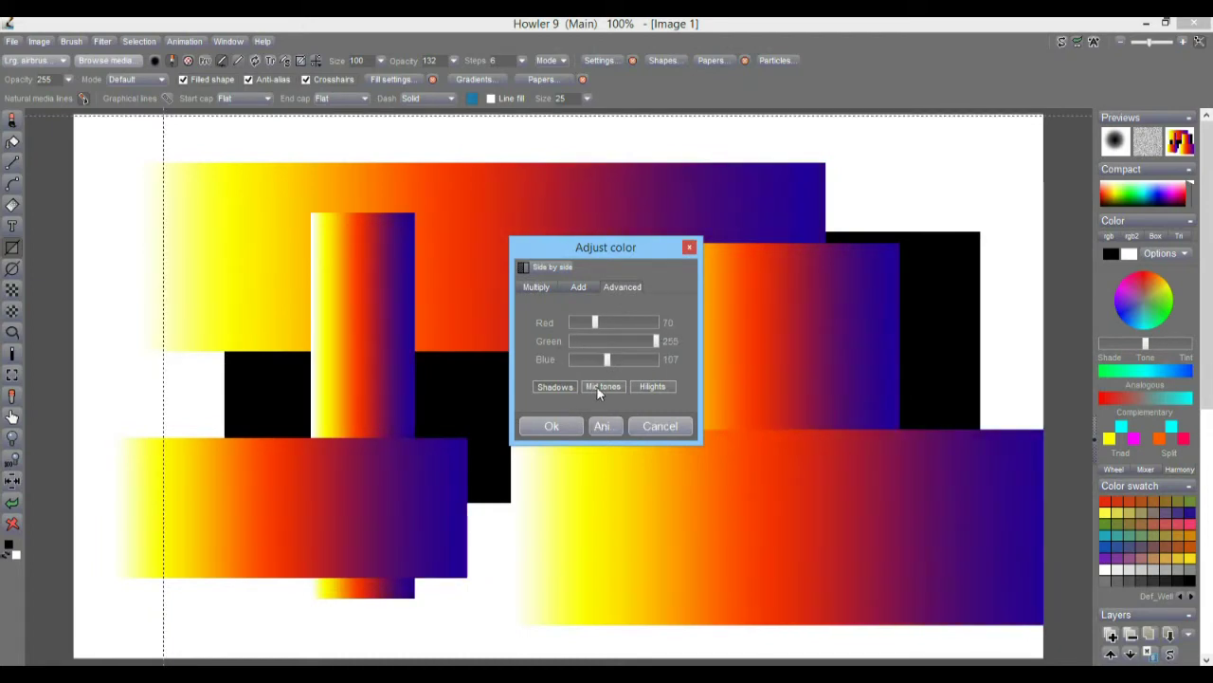
Step: Cut blue and green in the Mid tones, lower red in the Hilights, and apply
left_click(604, 387)
left_click_drag(616, 356, 574, 359)
left_click_drag(656, 341, 581, 324)
left_click(658, 387)
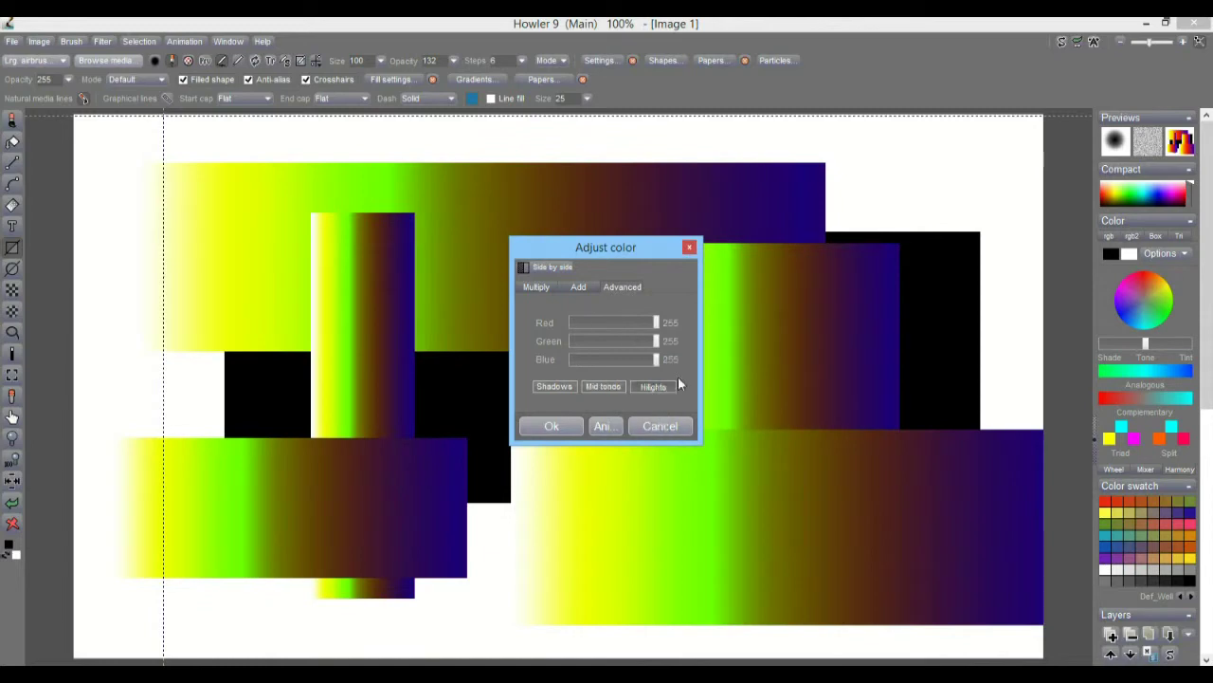
left_click_drag(655, 323, 601, 359)
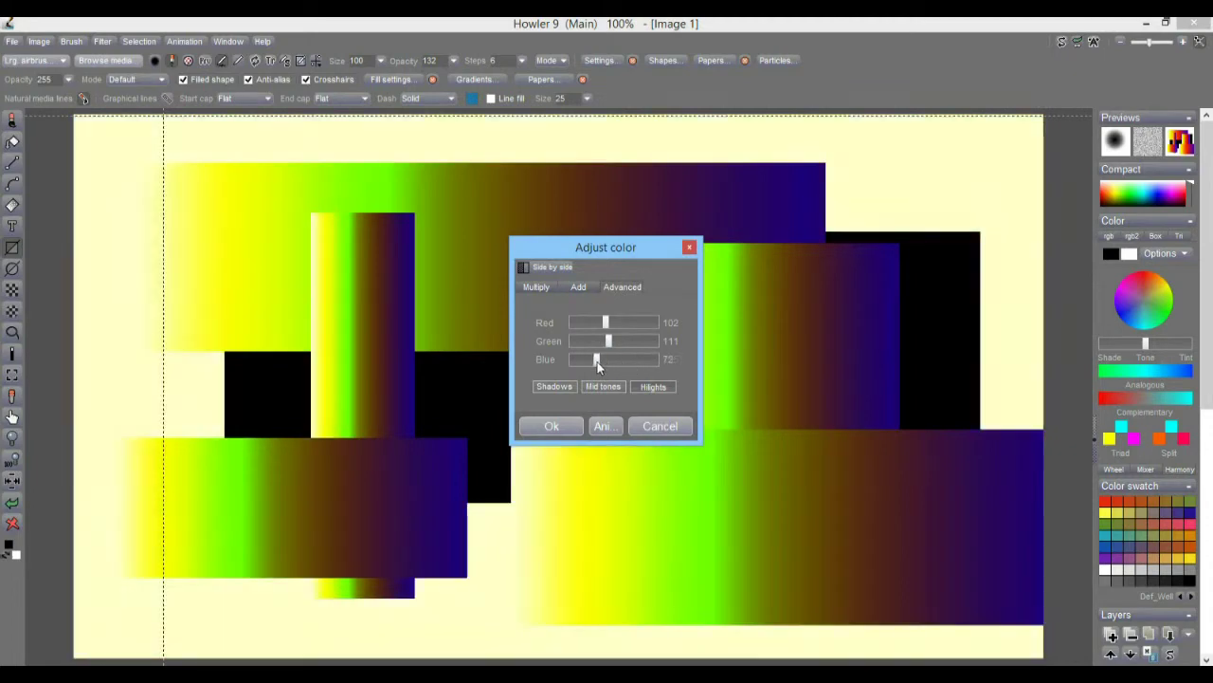
left_click(558, 429)
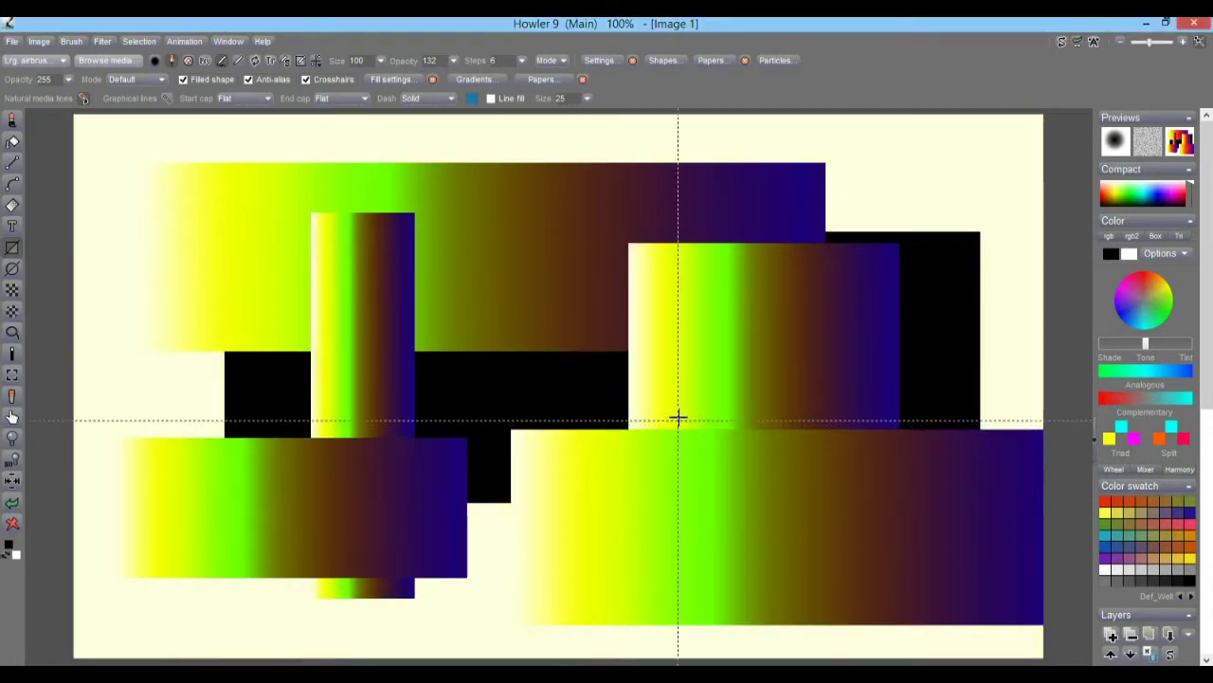